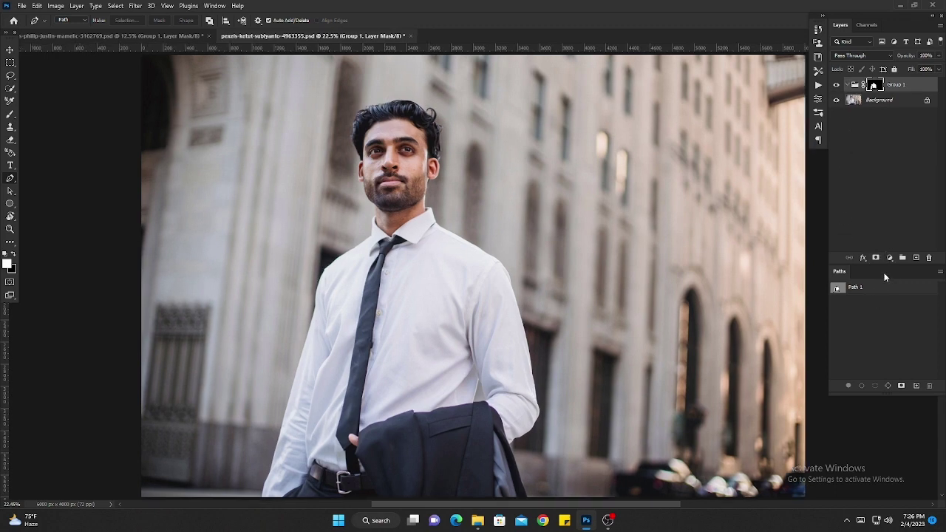
# - Add a Black & White adjustment layer inside Group 1 using the Maximum Black preset
pyautogui.click(889, 258)
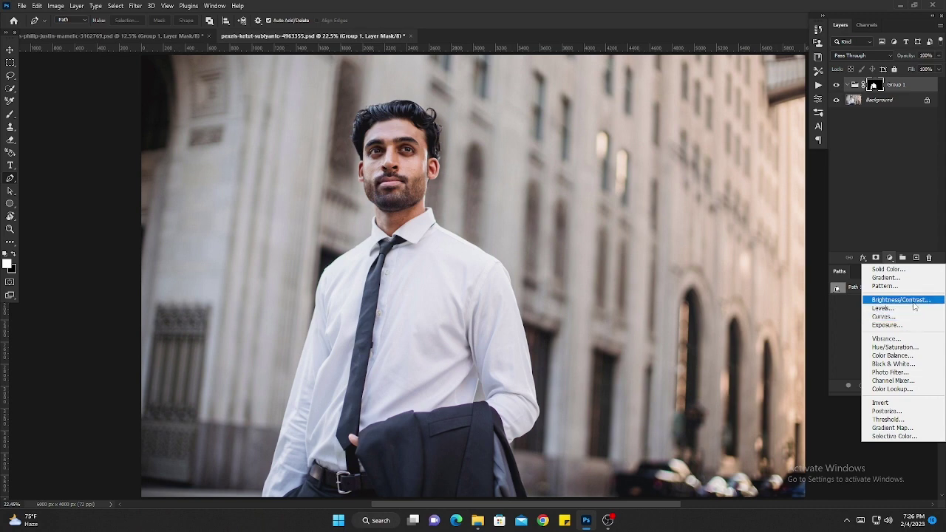
pyautogui.click(893, 363)
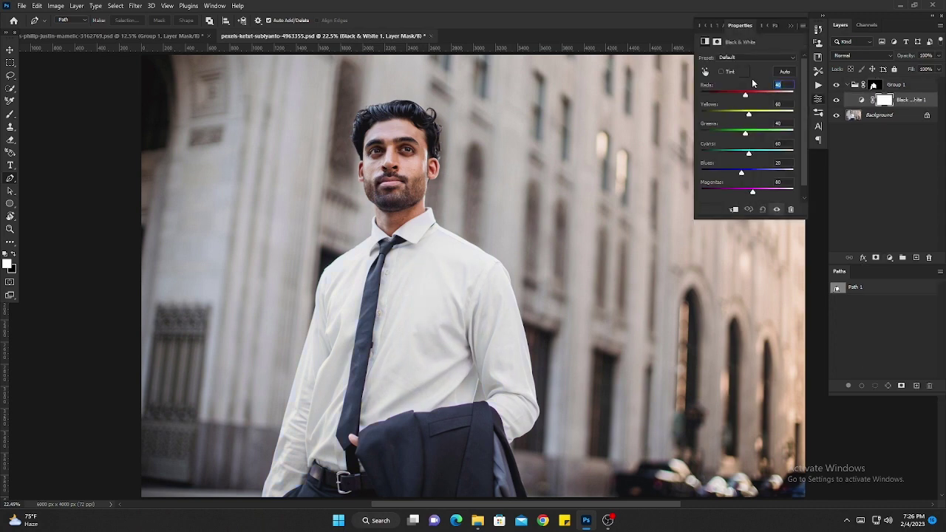
pyautogui.click(754, 57)
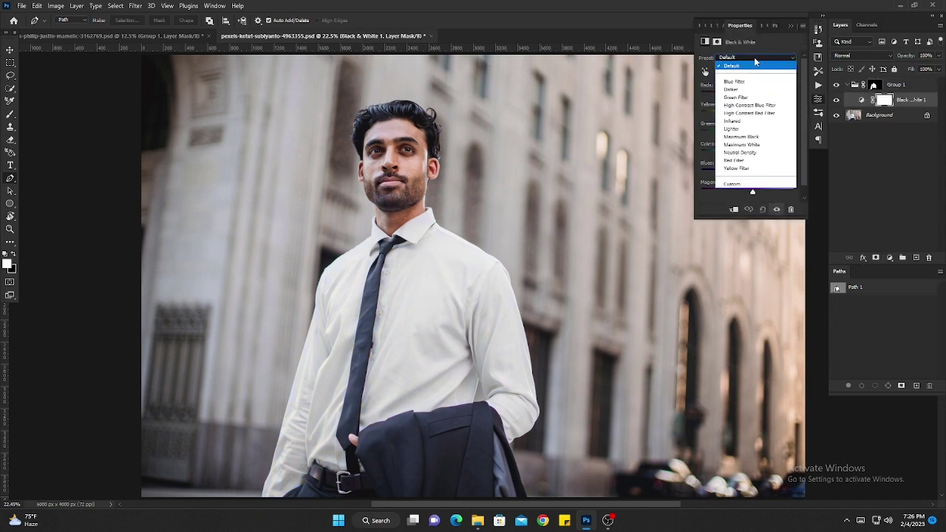
pyautogui.click(748, 137)
pyautogui.click(792, 27)
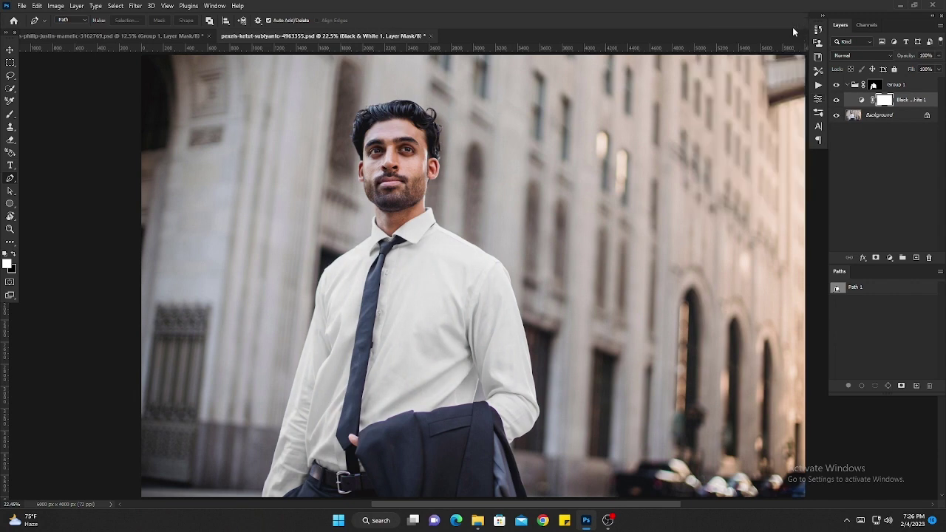
# - Add a Brightness/Contrast adjustment beneath the Black & White layer in Group 1, with brightness lowered to about -81
pyautogui.click(888, 259)
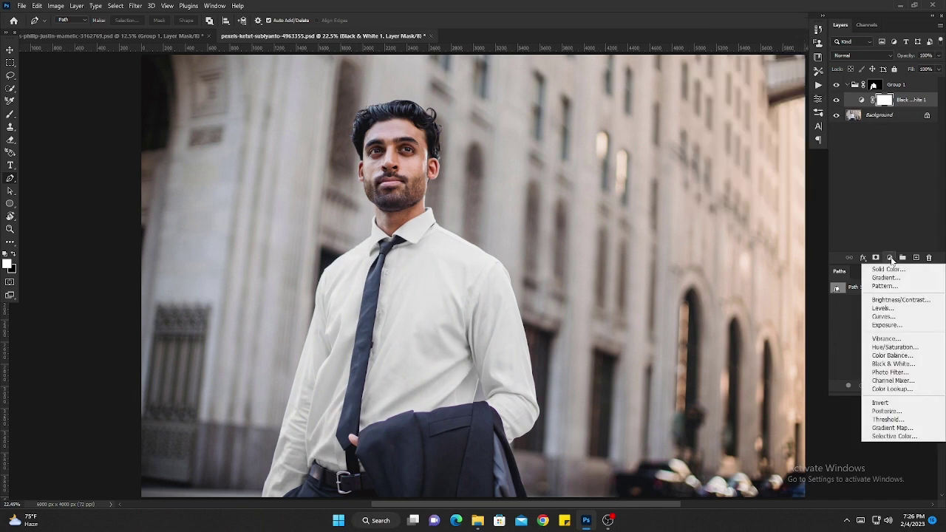
pyautogui.click(909, 300)
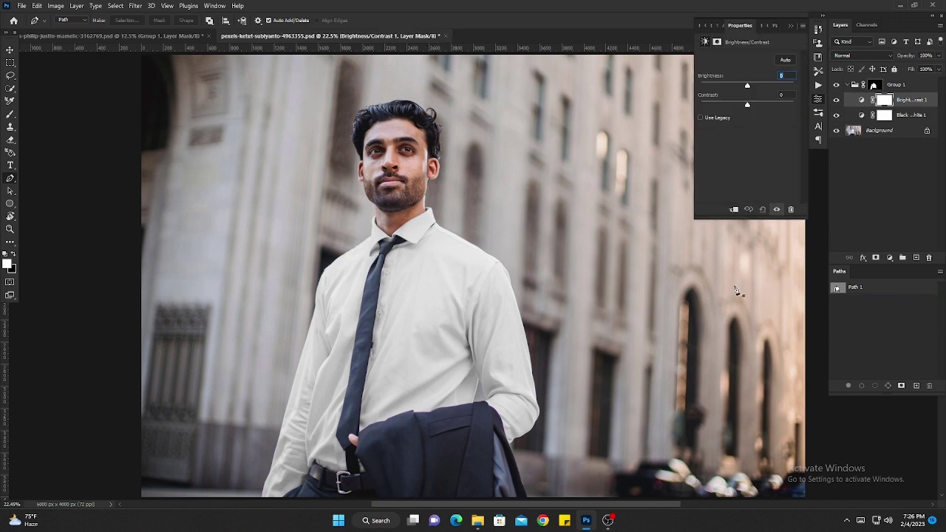
pyautogui.moveTo(749, 87); pyautogui.dragTo(723, 89)
pyautogui.moveTo(931, 104); pyautogui.dragTo(930, 123)
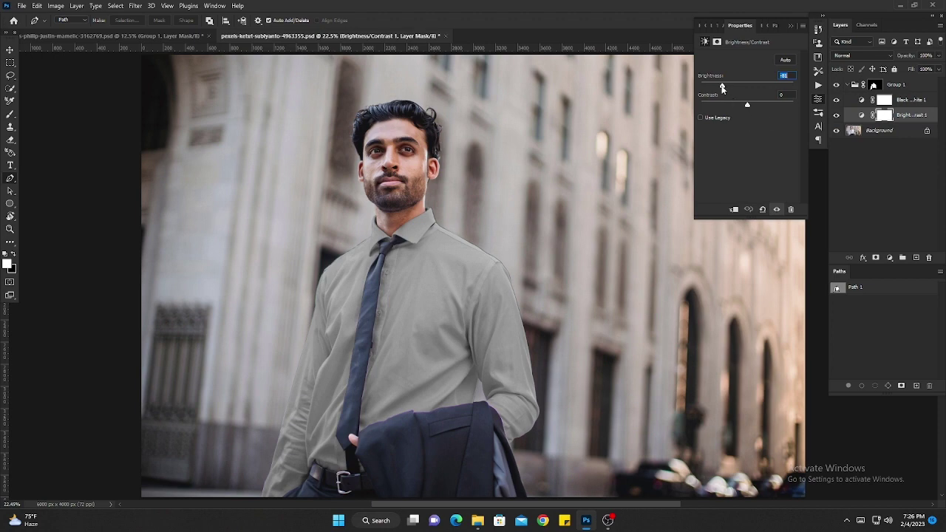
pyautogui.moveTo(723, 88); pyautogui.dragTo(757, 107)
pyautogui.click(787, 26)
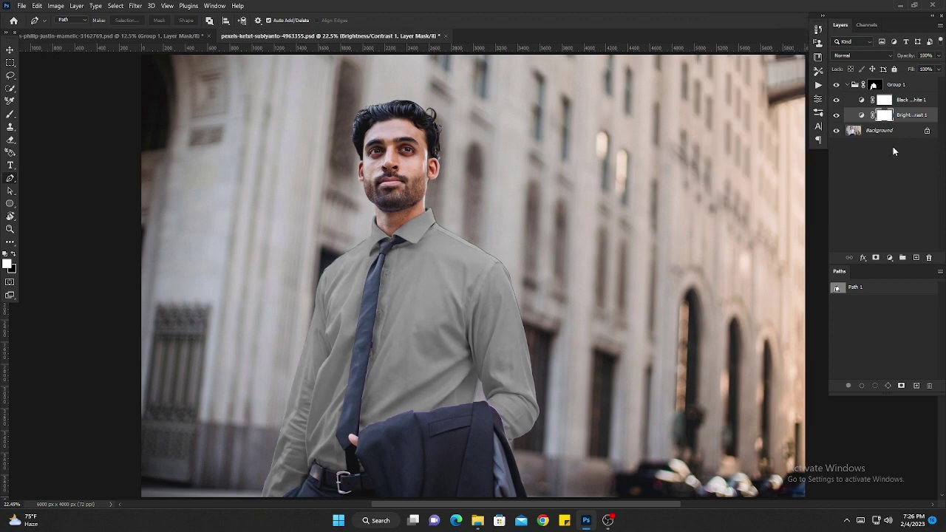
# - Add a Levels adjustment above the Brightness/Contrast layer and lower its white output level to about 191
pyautogui.click(890, 258)
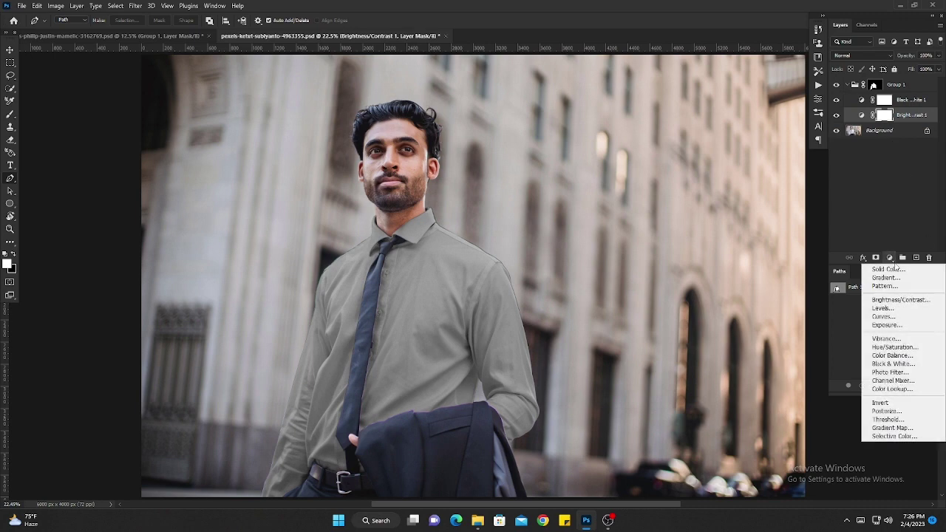
pyautogui.click(904, 309)
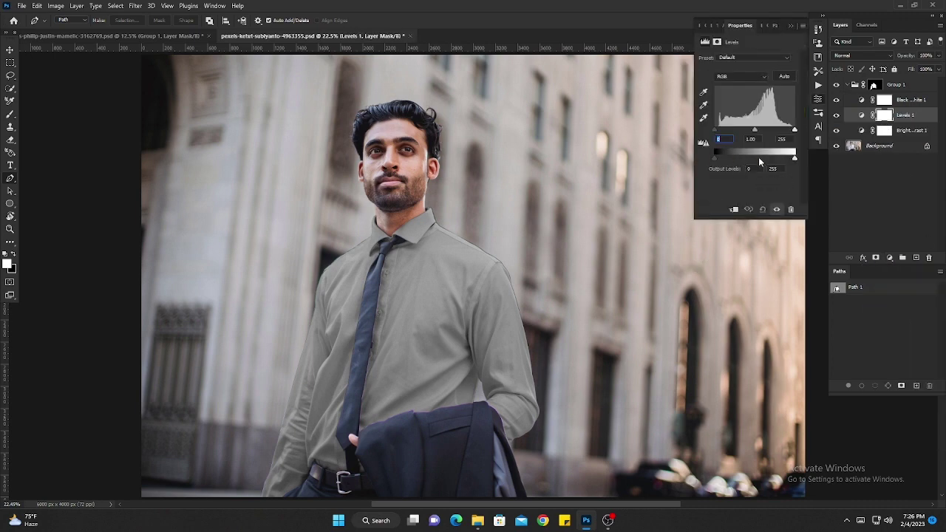
pyautogui.moveTo(795, 162); pyautogui.dragTo(775, 167)
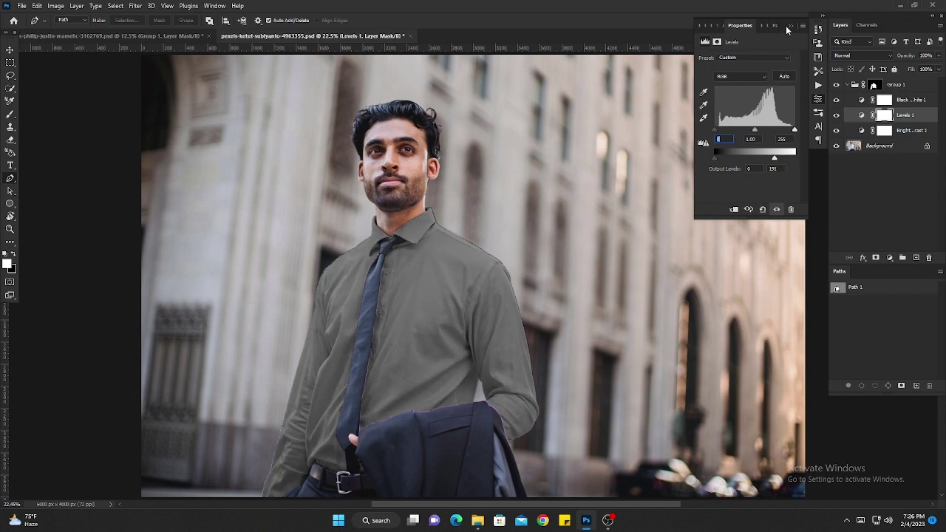
pyautogui.click(790, 27)
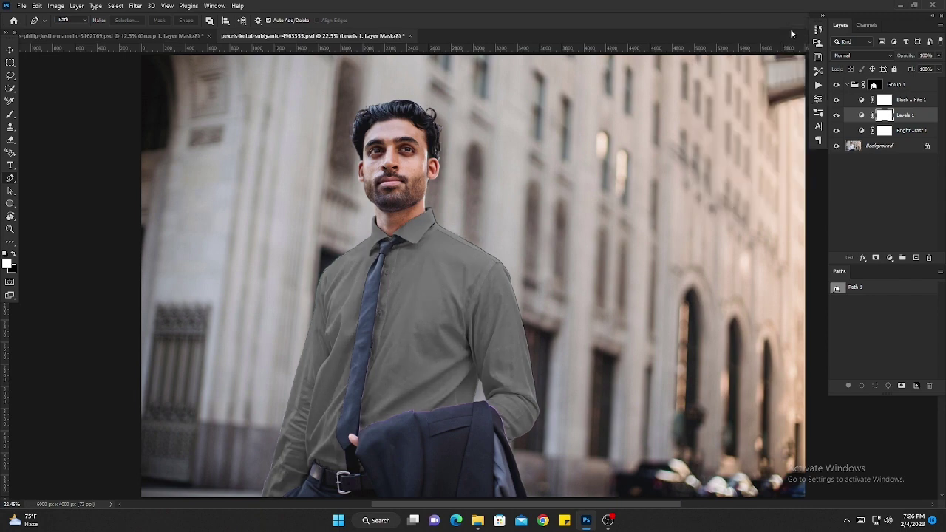
# - Add an Exposure adjustment above the Levels layer, lowering its exposure and setting the offset to about -0.0294
pyautogui.click(891, 258)
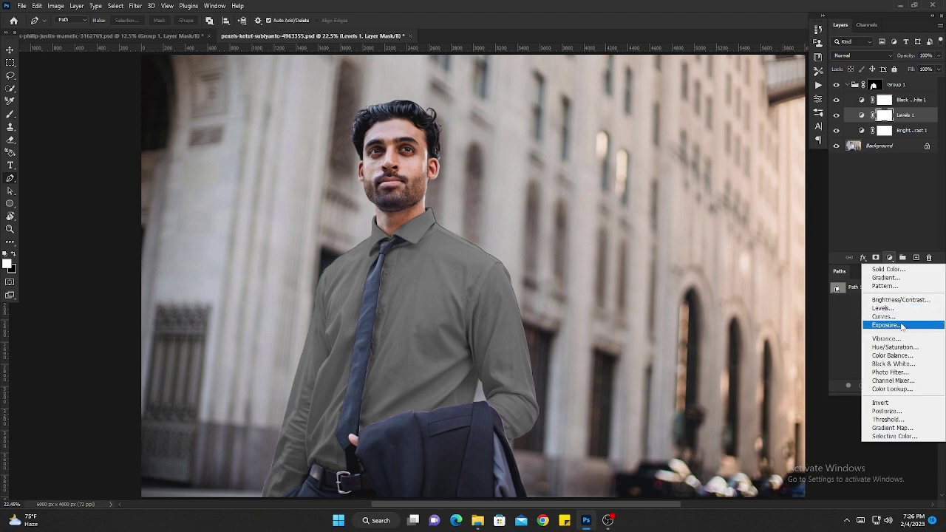
pyautogui.click(902, 325)
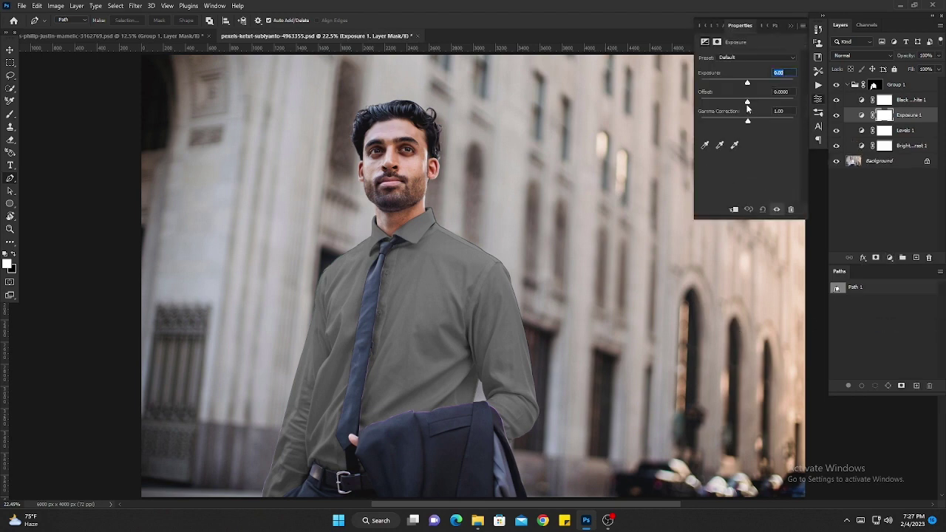
pyautogui.moveTo(747, 107); pyautogui.dragTo(743, 107)
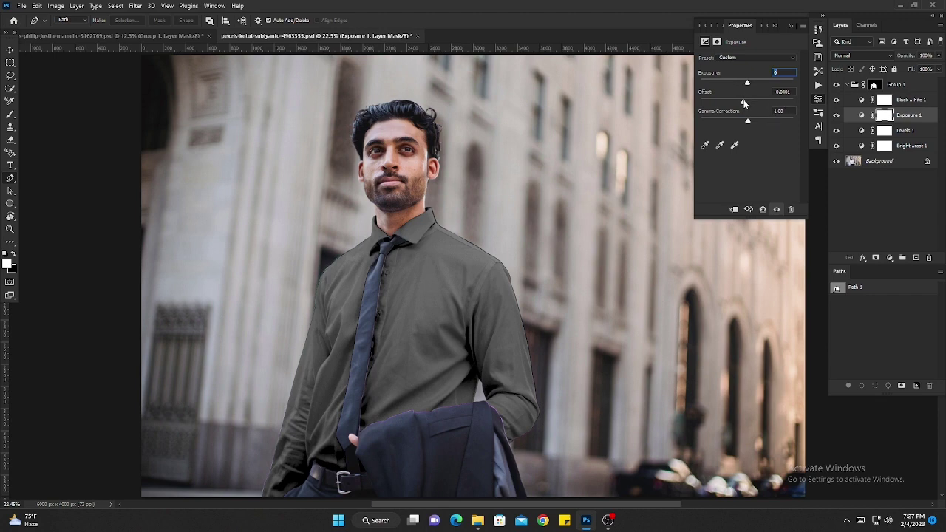
pyautogui.moveTo(744, 102)
pyautogui.mouseDown()
pyautogui.moveTo(743, 81)
pyautogui.moveTo(745, 104)
pyautogui.mouseUp()
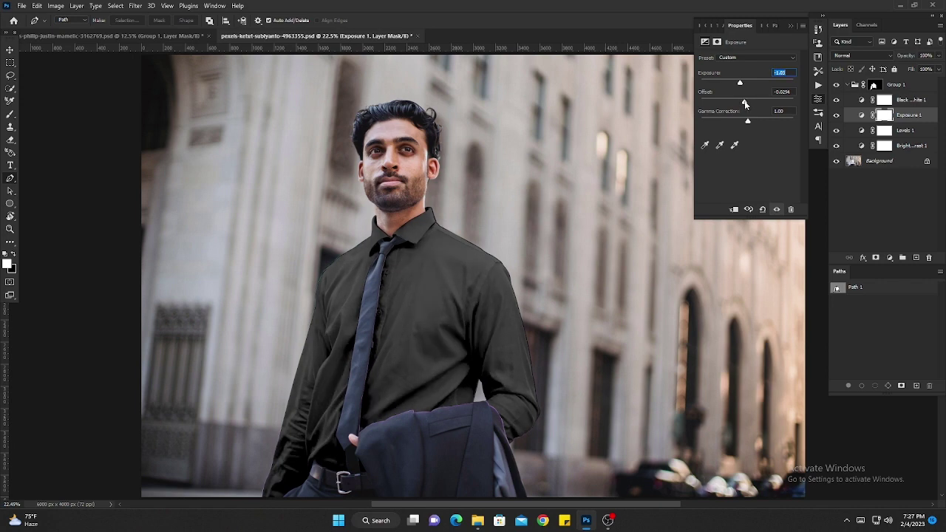
pyautogui.click(791, 26)
# - Reopen the Levels adjustment and set its midtone input level to about 0.82
pyautogui.click(914, 134)
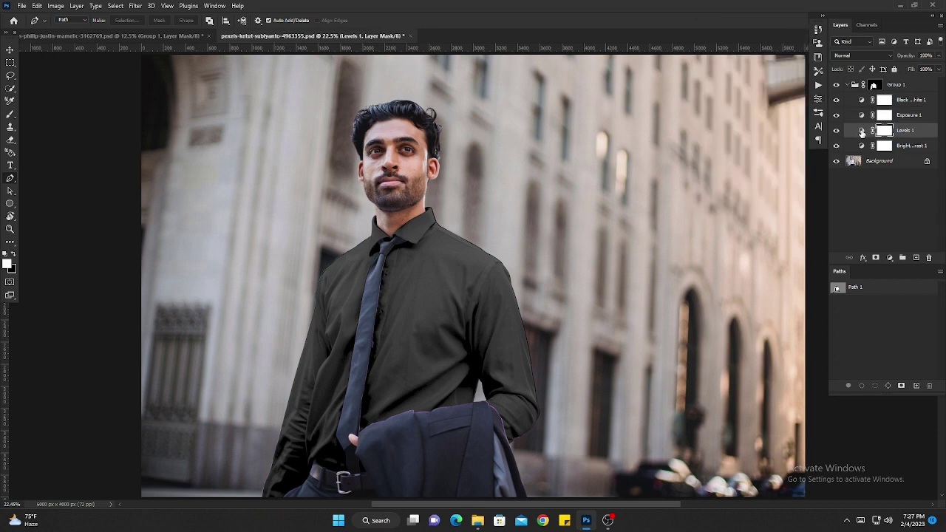
pyautogui.doubleClick(861, 131)
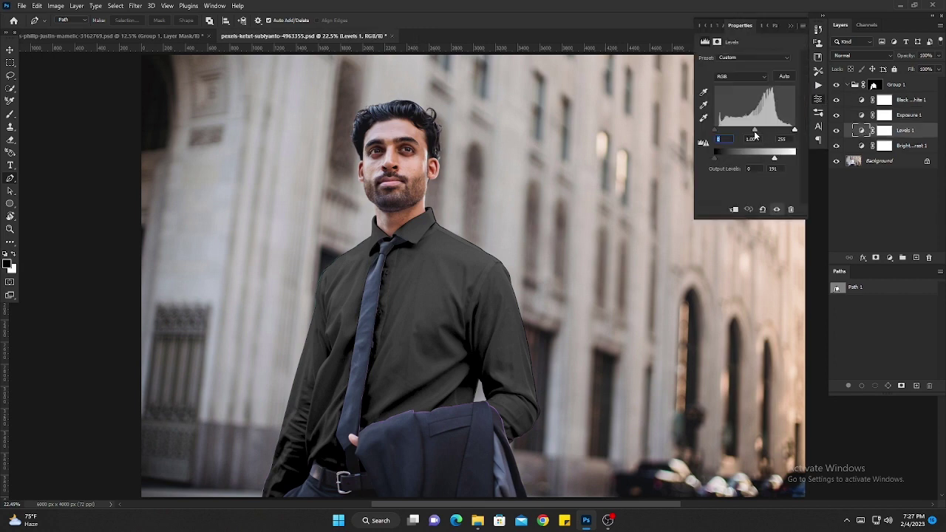
pyautogui.moveTo(755, 134); pyautogui.dragTo(761, 150)
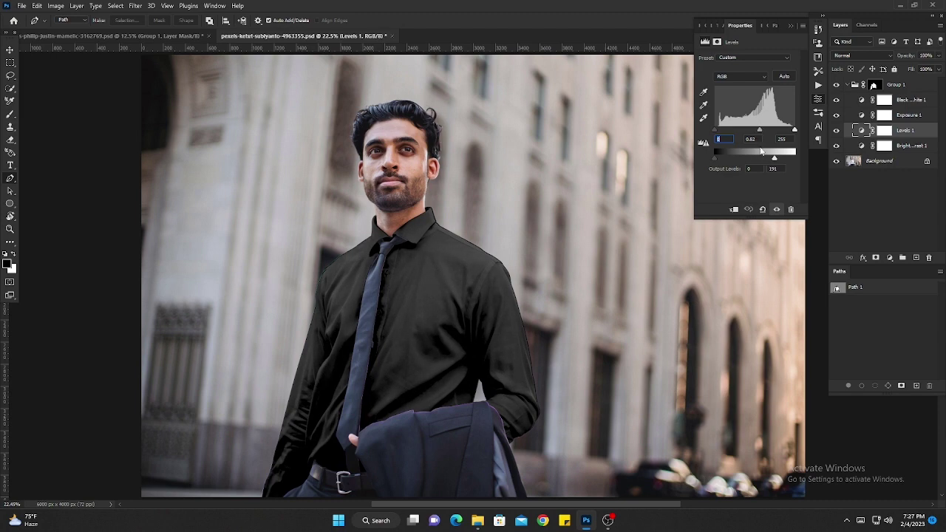
pyautogui.click(790, 27)
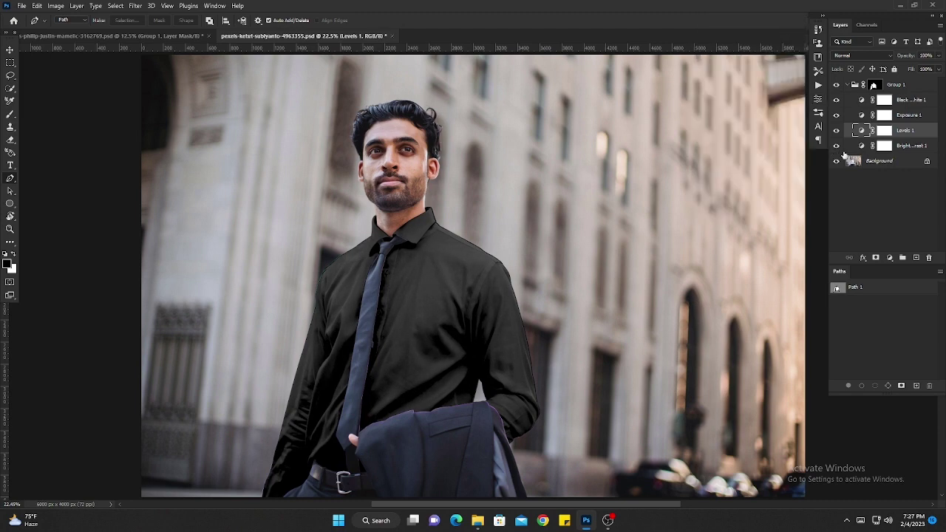
# - Reopen the Exposure adjustment and set its offset to about -0.0157
pyautogui.doubleClick(862, 116)
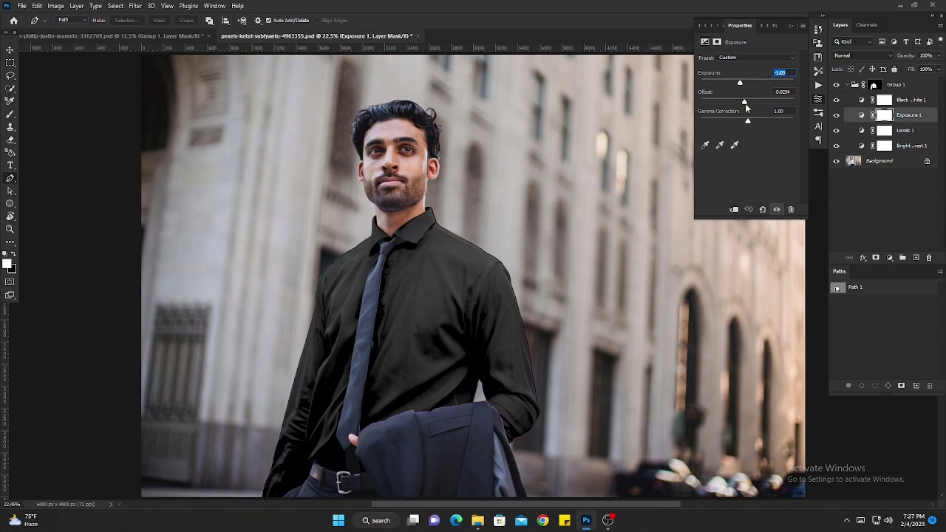
pyautogui.moveTo(745, 106); pyautogui.dragTo(746, 107)
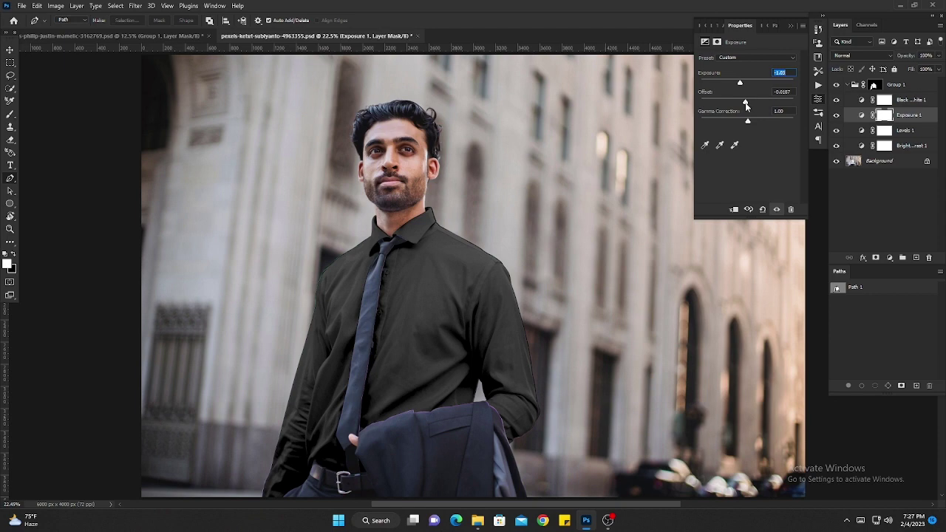
pyautogui.click(791, 27)
# - Inspect the shirt up close, and lower the white output level of the Levels adjustment to about 172
pyautogui.scroll(5, 444, 370)
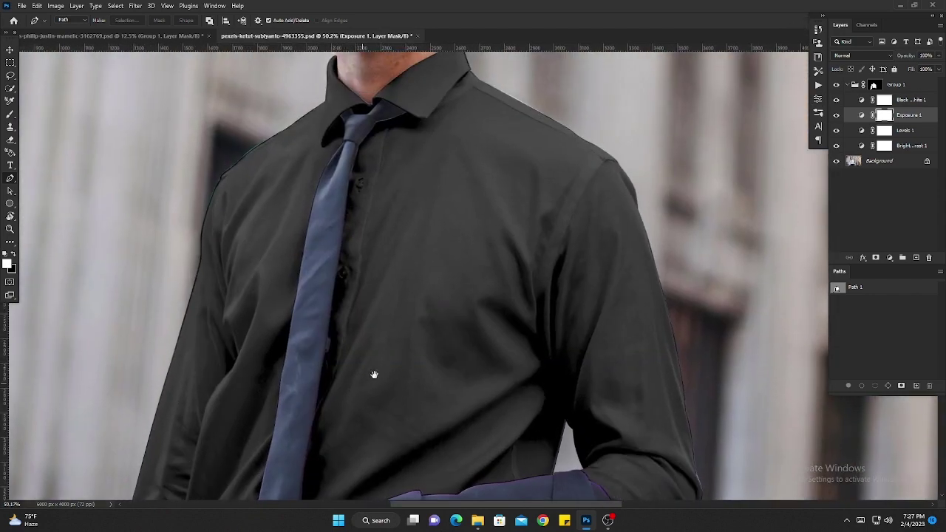
pyautogui.scroll(-5, 375, 362)
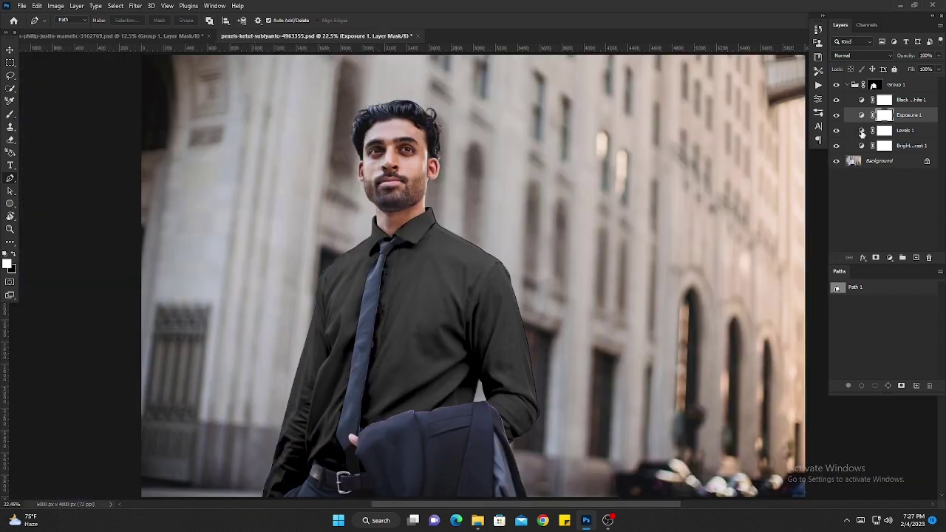
pyautogui.doubleClick(861, 132)
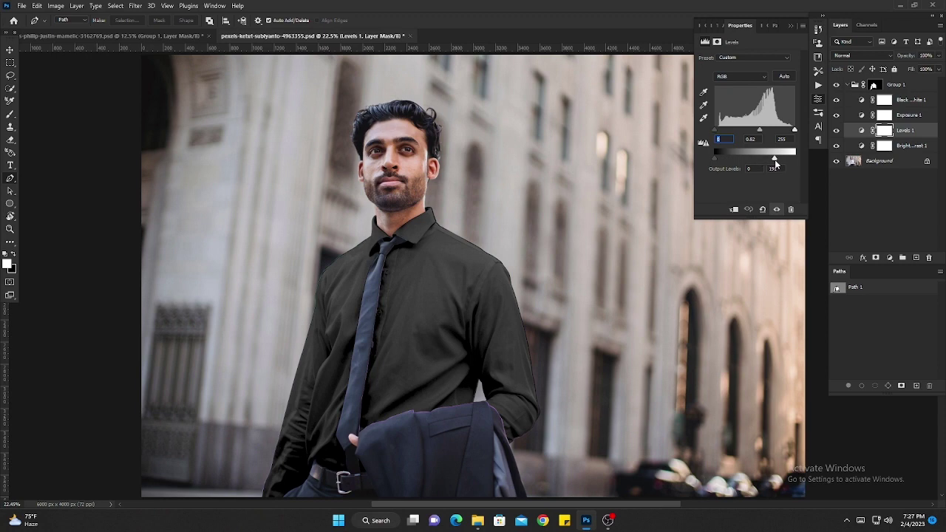
pyautogui.moveTo(775, 164); pyautogui.dragTo(772, 166)
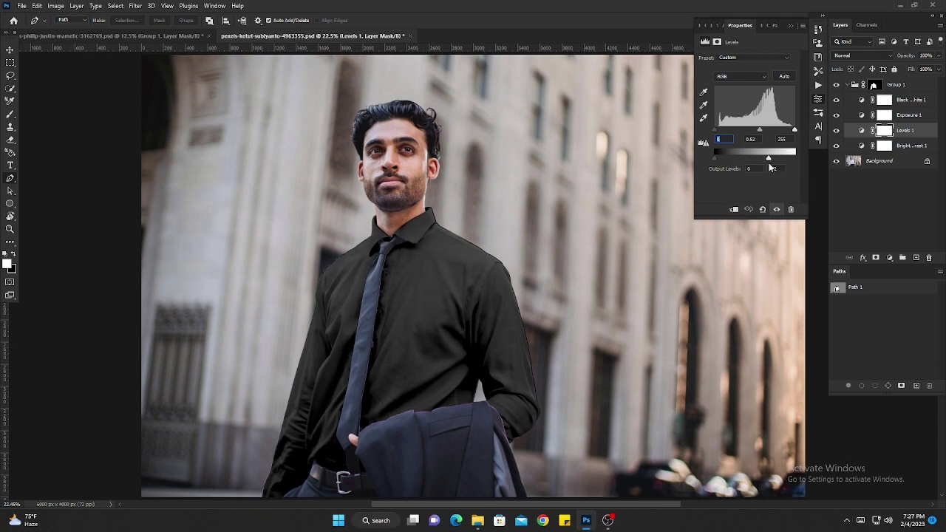
pyautogui.click(791, 26)
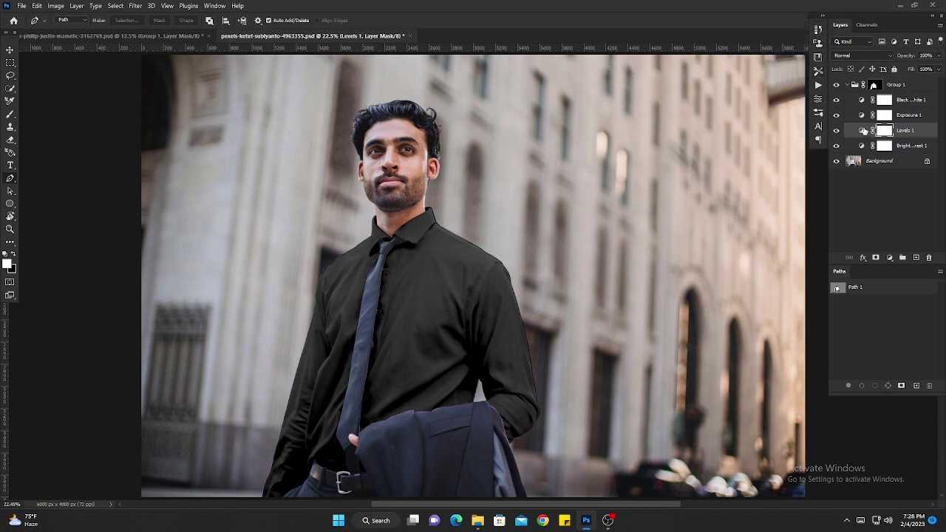
pyautogui.click(855, 86)
pyautogui.click(848, 85)
pyautogui.moveTo(477, 235); pyautogui.dragTo(546, 326)
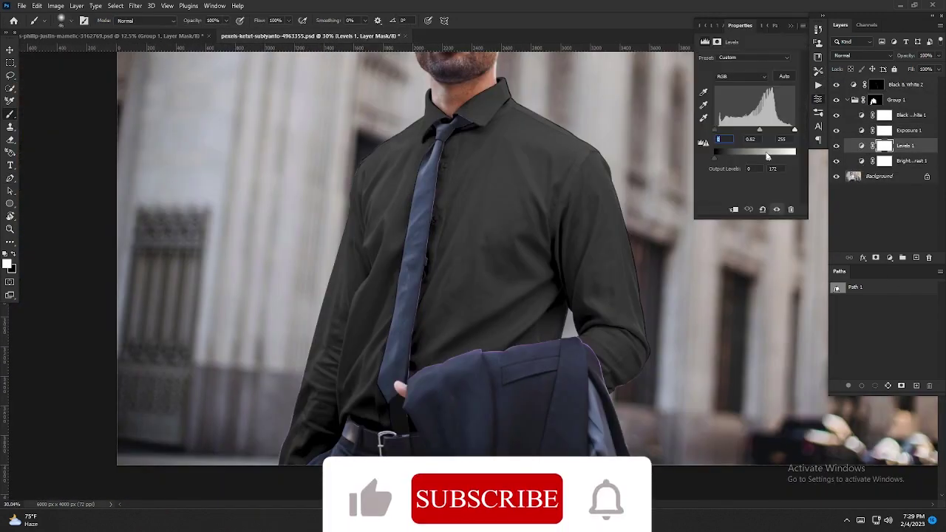
# - Darken the shirt's midtones slightly in the Levels adjustment
pyautogui.moveTo(760, 131); pyautogui.dragTo(764, 136)
pyautogui.click(793, 26)
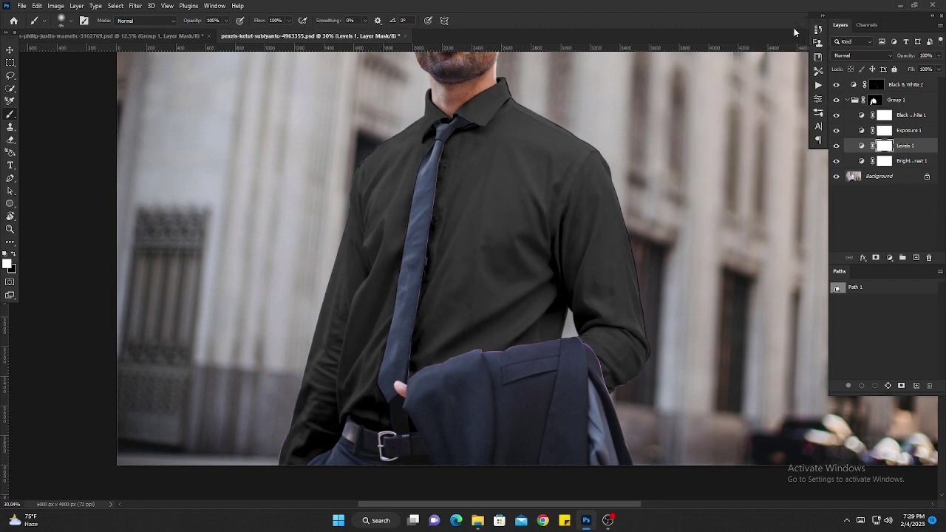
# - Compare the edit with the original photo by hiding and restoring every layer except the Background twice
pyautogui.scroll(-2, 518, 296)
pyautogui.keyDown('alt'); pyautogui.click(836, 176); pyautogui.keyUp('alt')
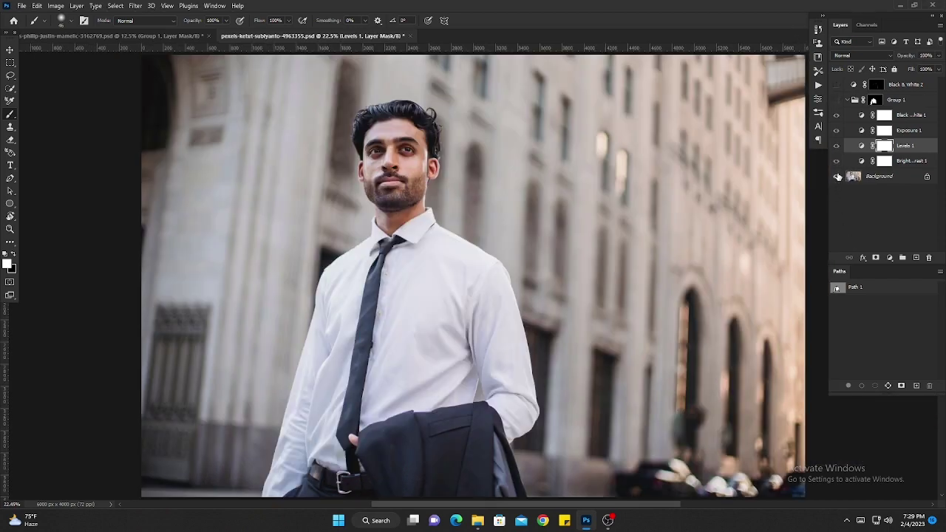
pyautogui.keyDown('alt'); pyautogui.click(837, 177); pyautogui.keyUp('alt')
pyautogui.keyDown('alt'); pyautogui.click(837, 177); pyautogui.keyUp('alt')
pyautogui.keyDown('alt'); pyautogui.click(837, 176); pyautogui.keyUp('alt')
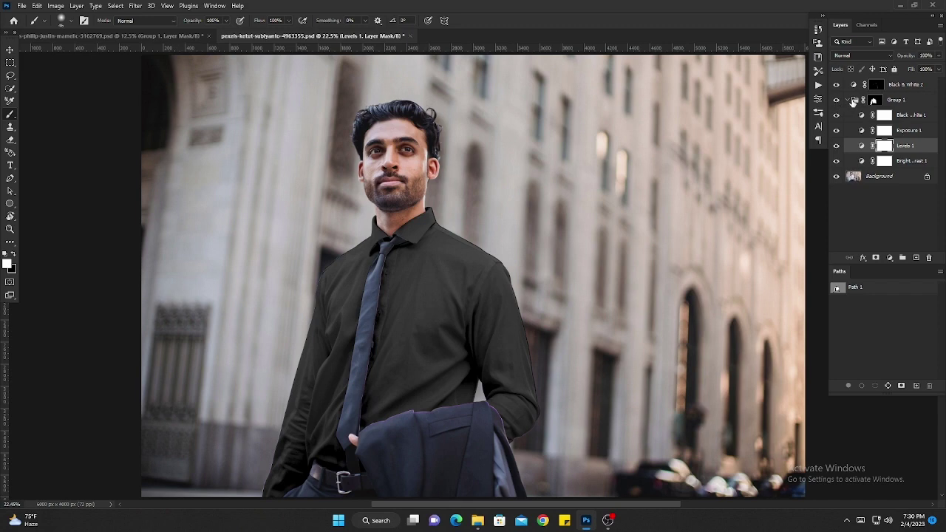
# - Select Group 1, view the whole image, and show only the Background layer to examine the original shirt
pyautogui.click(851, 101)
pyautogui.moveTo(526, 289); pyautogui.dragTo(520, 286)
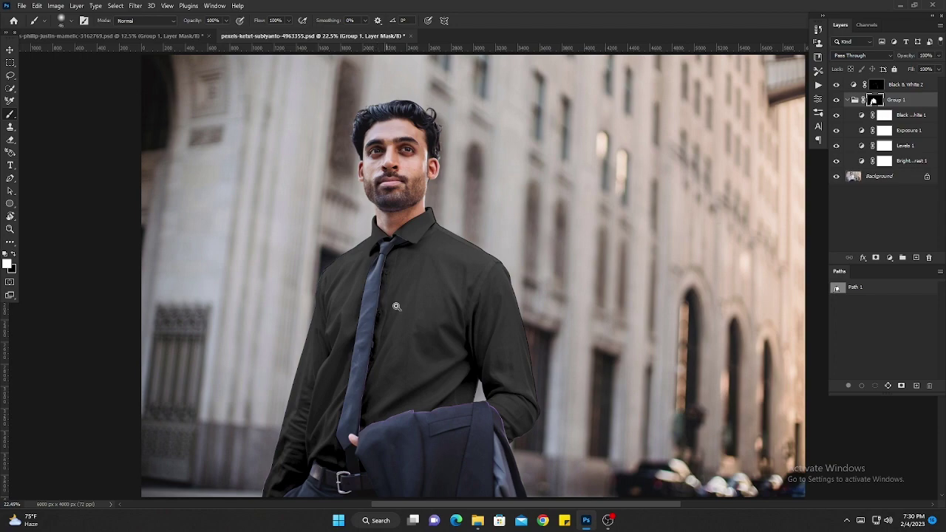
pyautogui.moveTo(389, 316)
pyautogui.mouseDown()
pyautogui.moveTo(526, 331)
pyautogui.moveTo(388, 302)
pyautogui.mouseUp()
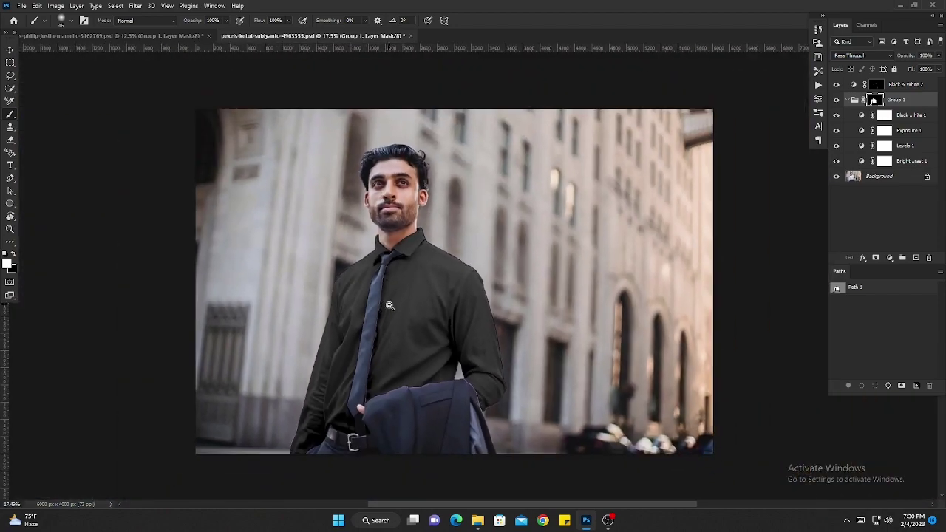
pyautogui.moveTo(454, 415); pyautogui.dragTo(711, 337)
pyautogui.keyDown('alt'); pyautogui.click(837, 177); pyautogui.keyUp('alt')
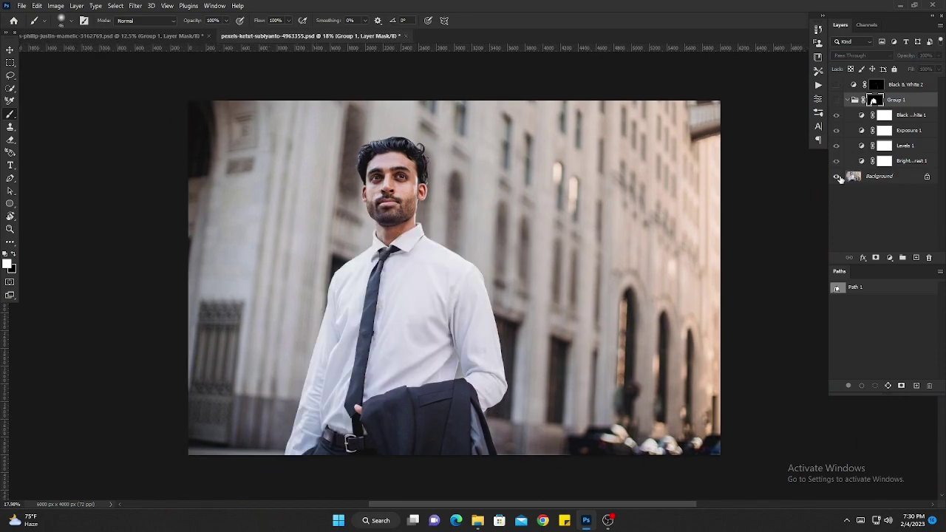
pyautogui.moveTo(440, 392); pyautogui.dragTo(430, 408)
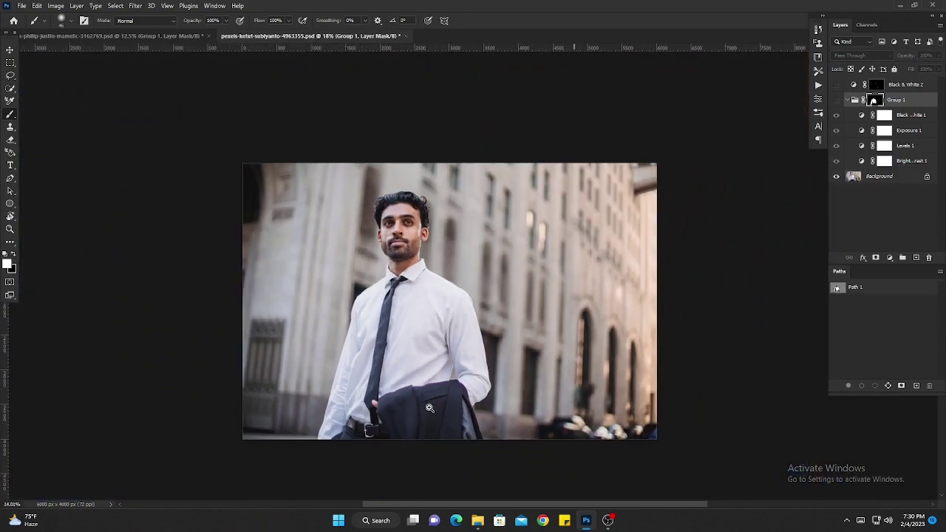
# - Restore the hidden layers and lower the Exposure adjustment's exposure to about -2.10 for a deeper black shirt
pyautogui.keyDown('alt'); pyautogui.click(837, 176); pyautogui.keyUp('alt')
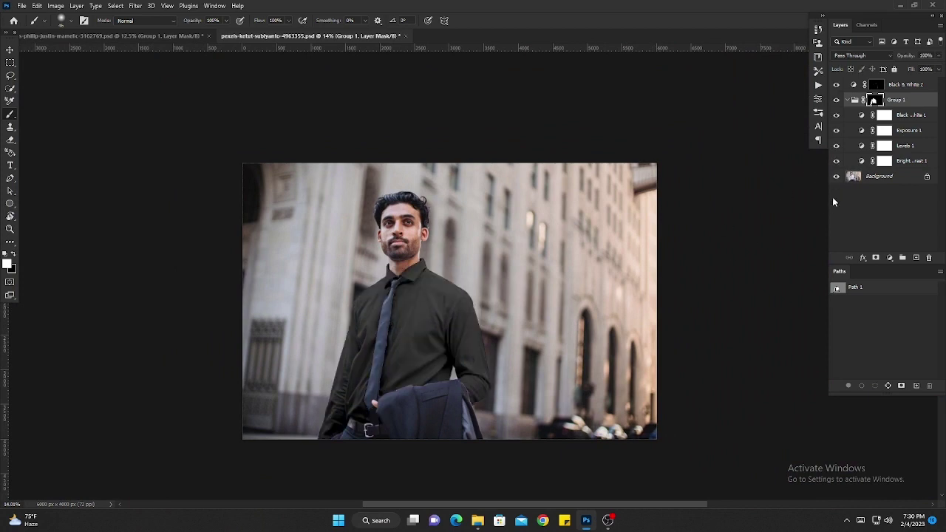
pyautogui.doubleClick(864, 132)
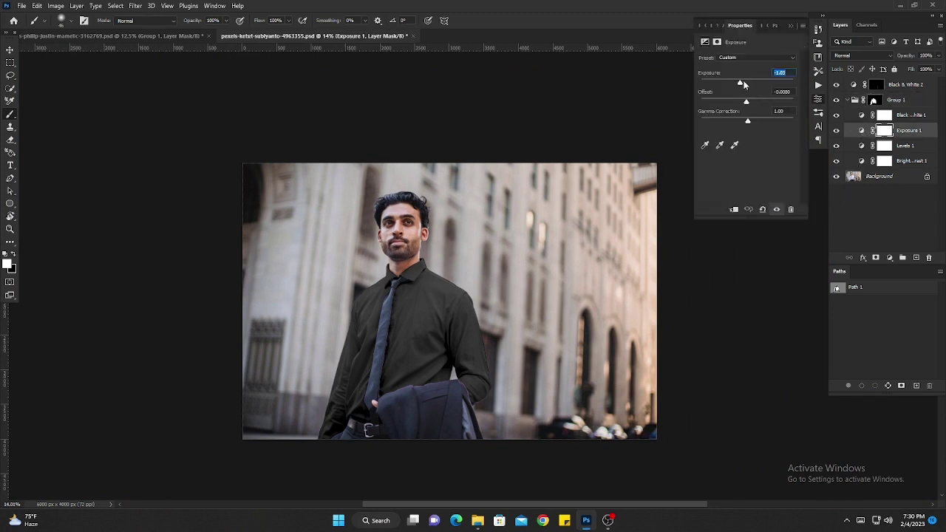
pyautogui.moveTo(741, 85); pyautogui.dragTo(734, 87)
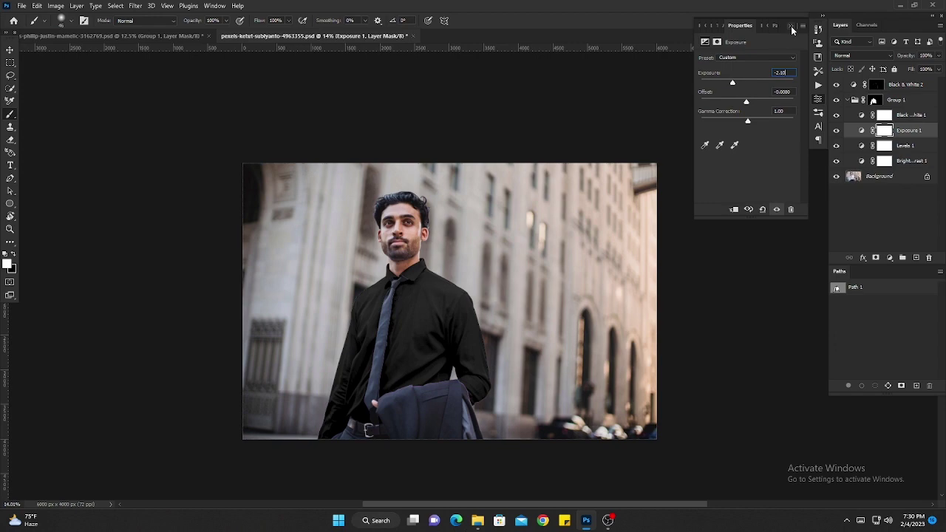
pyautogui.click(791, 25)
pyautogui.moveTo(462, 337)
pyautogui.mouseDown()
pyautogui.moveTo(490, 373)
pyautogui.moveTo(448, 347)
pyautogui.mouseUp()
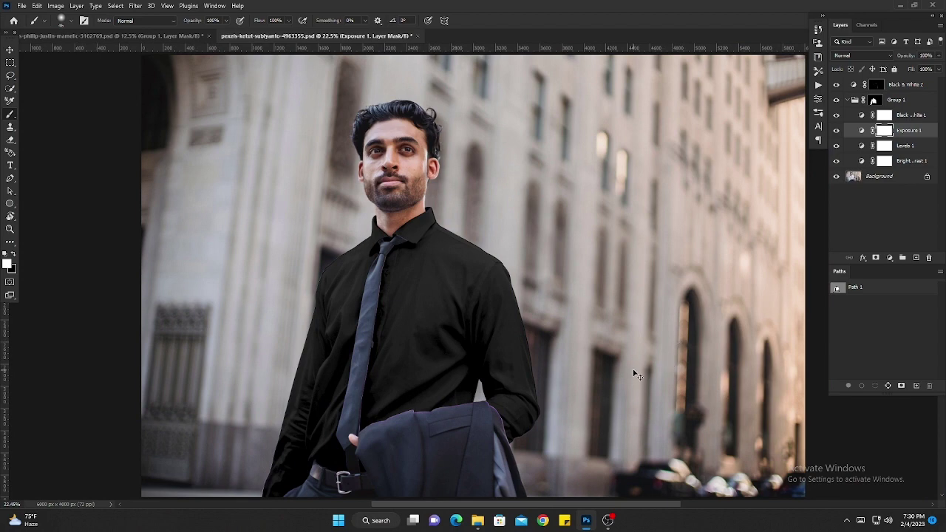
# - Save the finished black shirt document and close it
pyautogui.hotkey('ctrl', 's')
pyautogui.hotkey('ctrl', 'w')
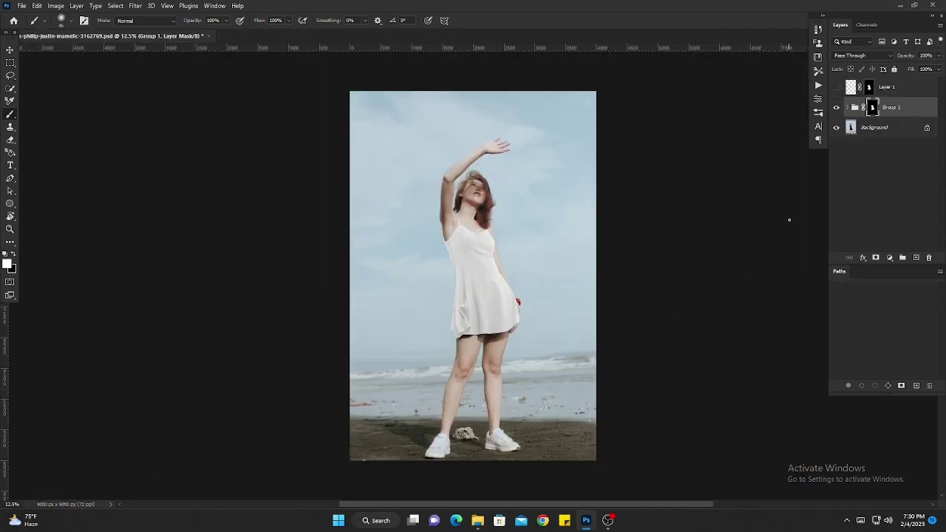
# - Delete Group 1 from the woman's photo and examine the original black dress up close
pyautogui.moveTo(904, 110); pyautogui.dragTo(929, 257)
pyautogui.moveTo(480, 246); pyautogui.dragTo(547, 338)
pyautogui.moveTo(450, 355); pyautogui.dragTo(451, 311)
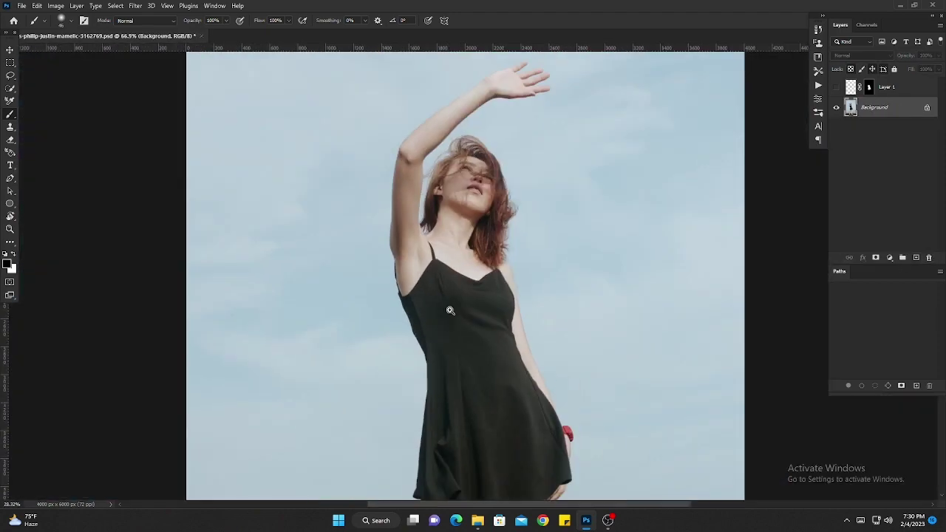
pyautogui.moveTo(481, 382); pyautogui.dragTo(473, 277)
pyautogui.hotkey('ctrl', '0')
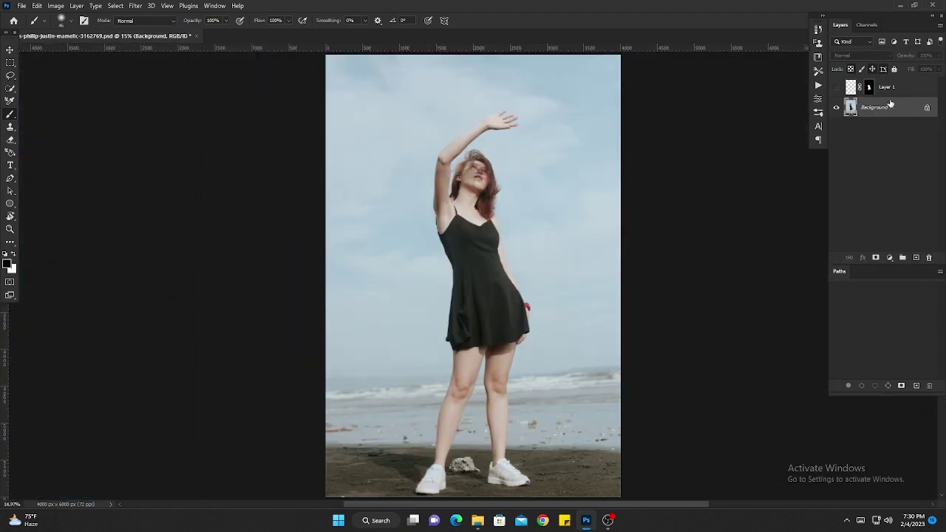
# - Load the dress selection from Layer 1's mask and create a new group masked to that selection
pyautogui.click(869, 88)
pyautogui.keyDown('ctrl'); pyautogui.click(869, 87); pyautogui.keyUp('ctrl')
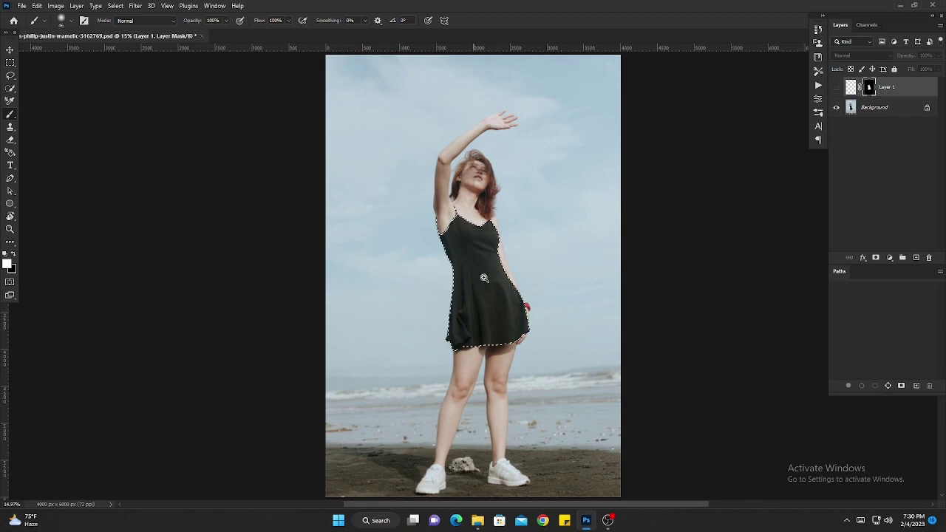
pyautogui.moveTo(484, 278); pyautogui.dragTo(507, 313)
pyautogui.click(903, 258)
pyautogui.click(877, 258)
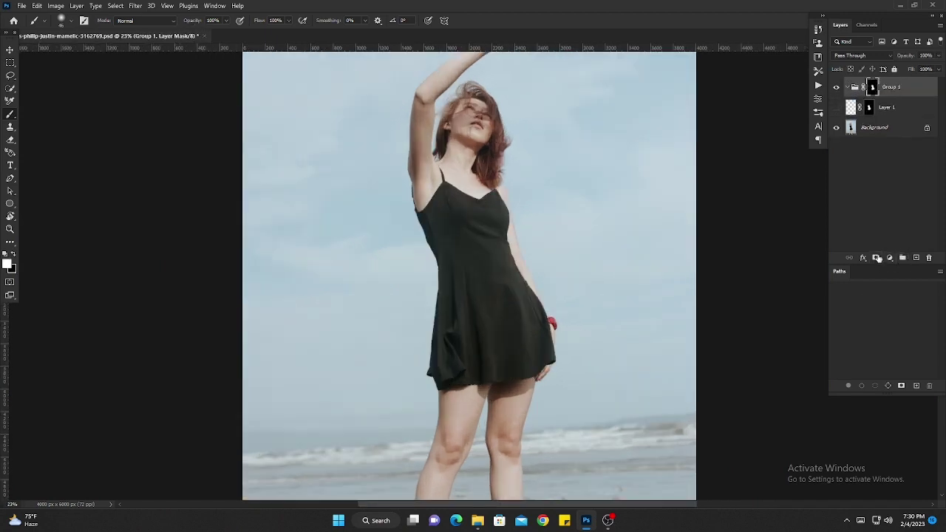
# - Delete Layer 1 and select the masked Group 1
pyautogui.click(899, 108)
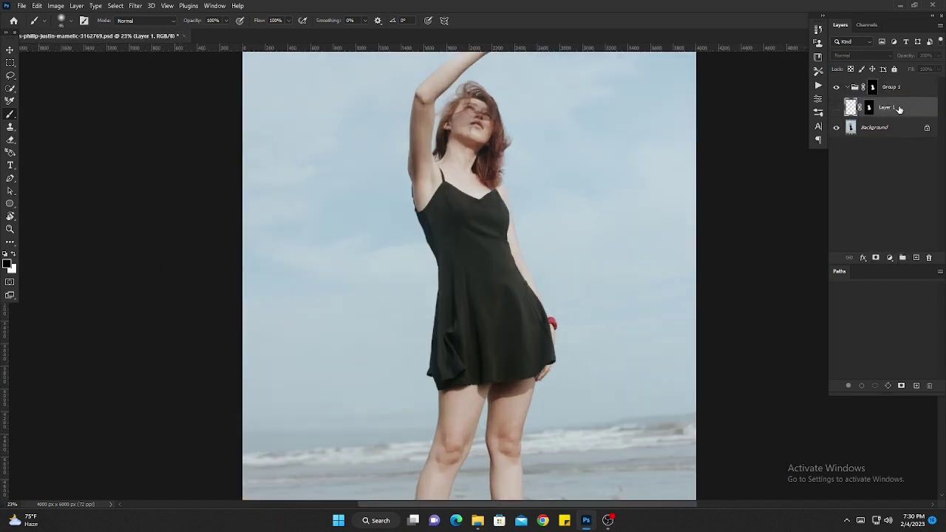
pyautogui.moveTo(901, 109); pyautogui.dragTo(930, 258)
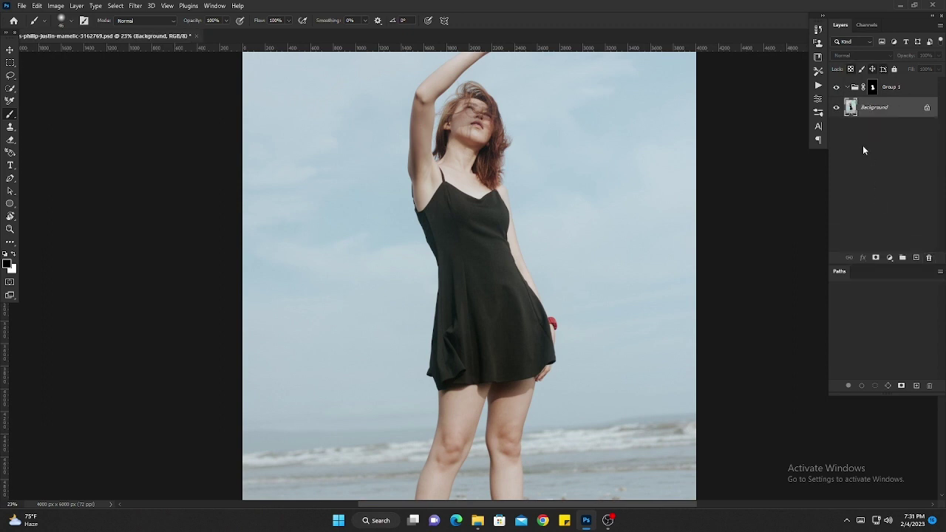
pyautogui.click(918, 89)
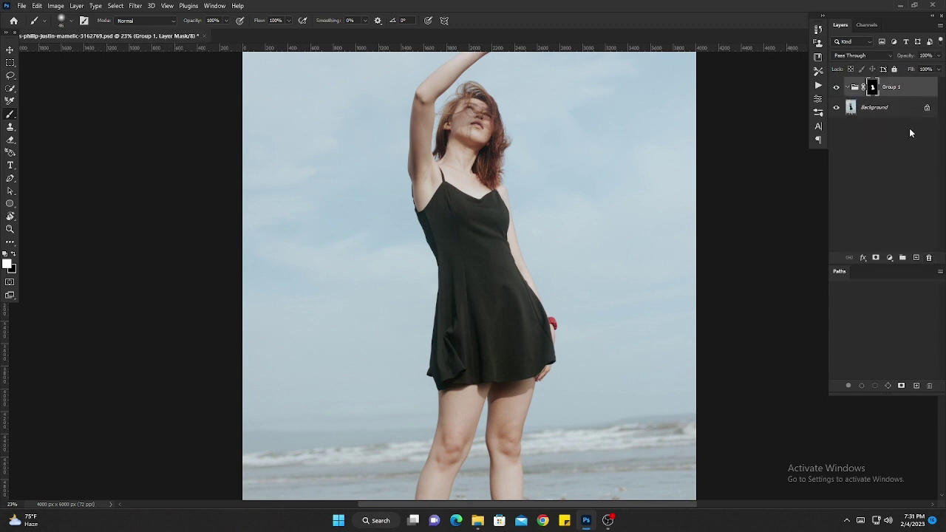
# - Add a Black & White adjustment layer inside Group 1 with the Maximum White preset
pyautogui.click(889, 257)
pyautogui.click(893, 363)
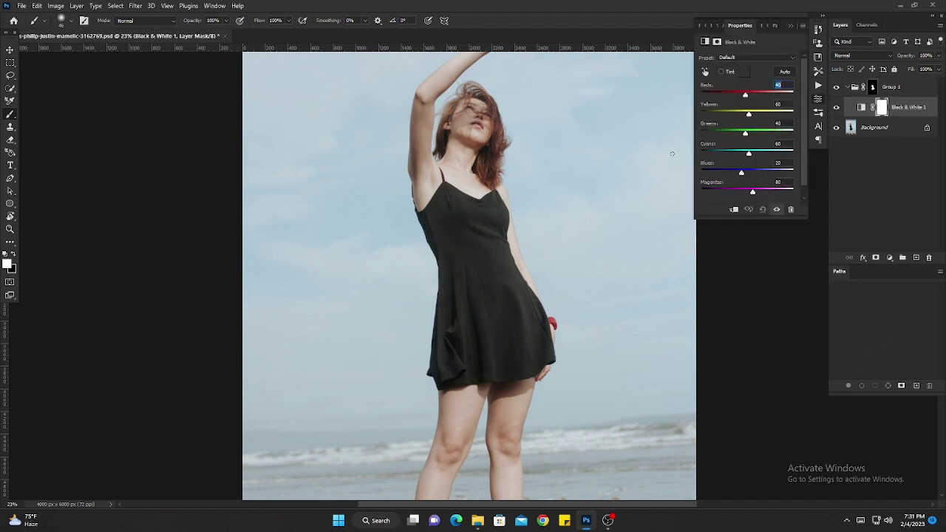
pyautogui.click(758, 57)
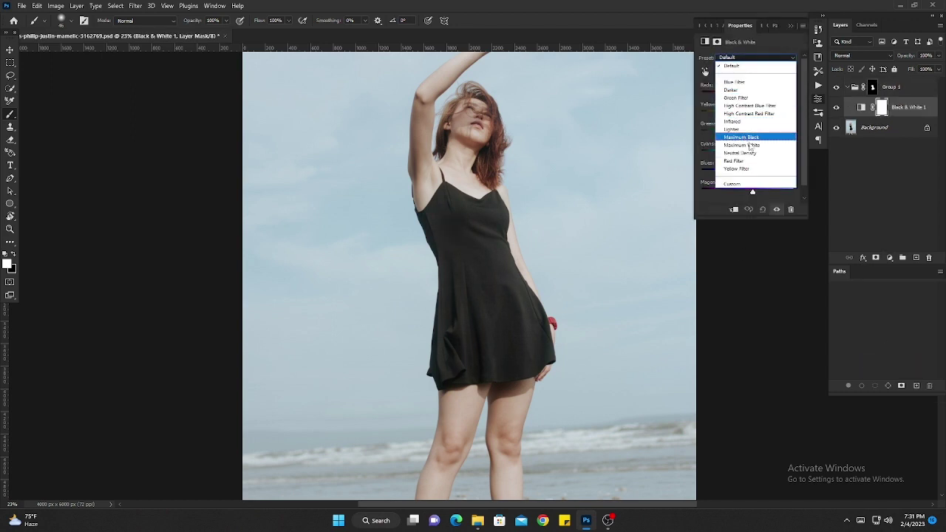
pyautogui.click(752, 146)
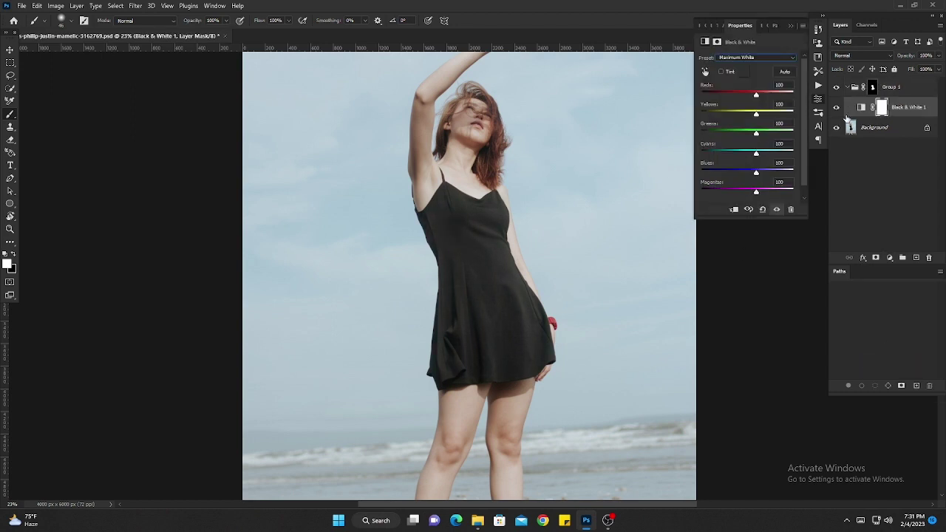
# - Add a Brightness/Contrast adjustment beneath the Black & White layer in Group 1 and raise its brightness to lighten the dress
pyautogui.click(889, 257)
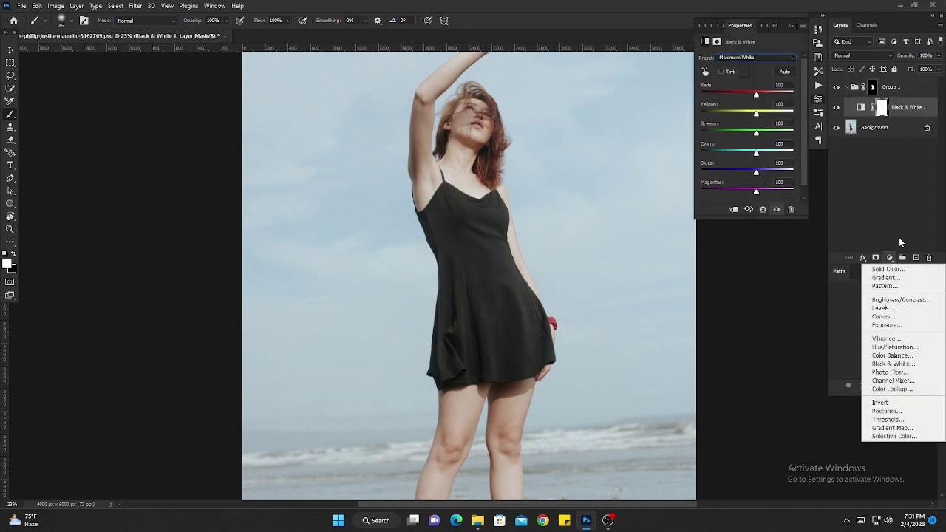
pyautogui.click(899, 300)
pyautogui.moveTo(914, 108); pyautogui.dragTo(887, 132)
pyautogui.click(860, 130)
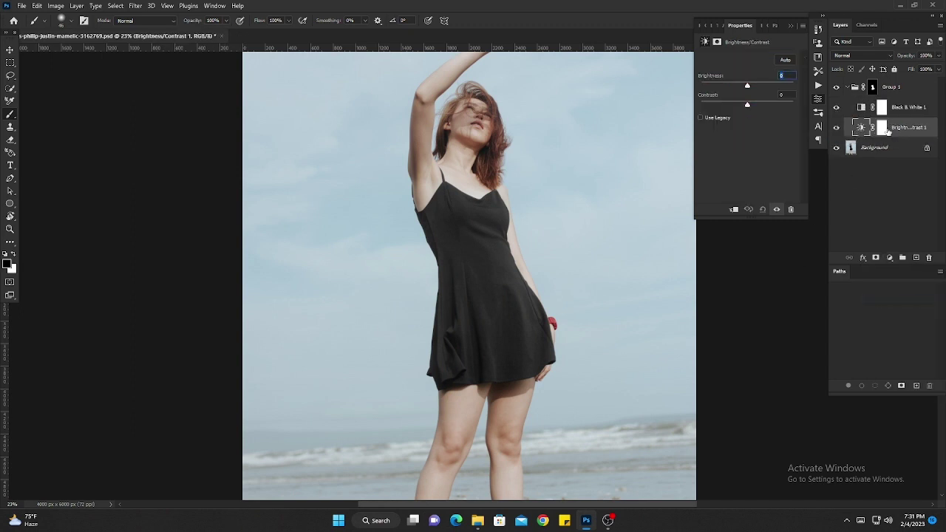
pyautogui.moveTo(746, 92); pyautogui.dragTo(773, 94)
pyautogui.click(792, 25)
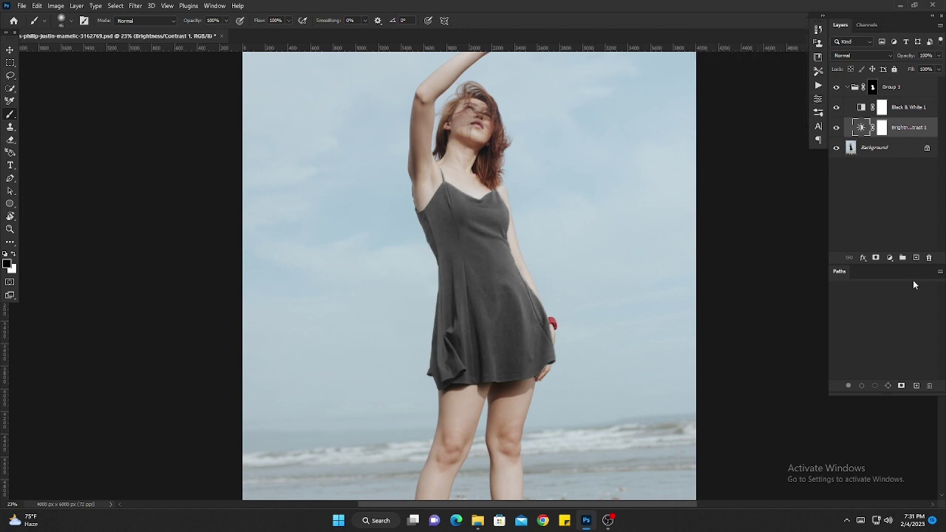
# - Add a Levels adjustment above Brightness/Contrast with midtones at about 2.52 and the black output level at about 25
pyautogui.click(889, 257)
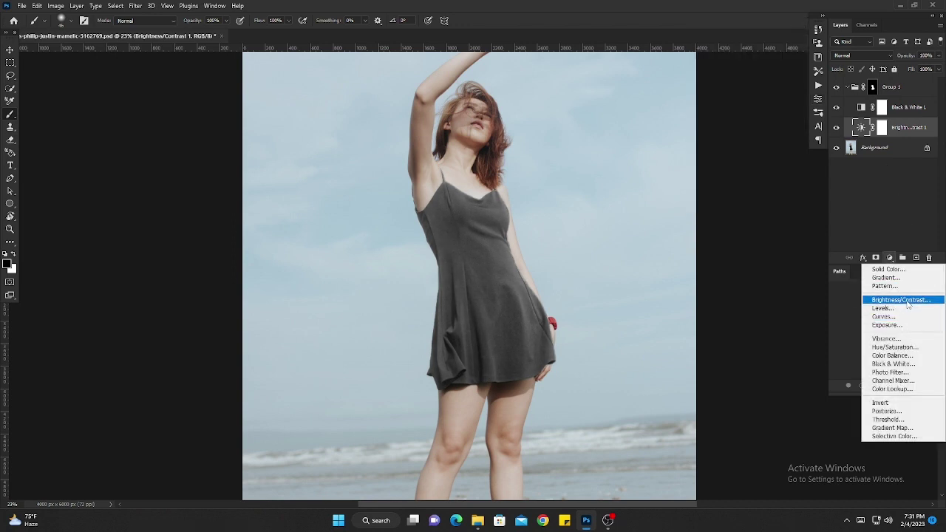
pyautogui.click(906, 308)
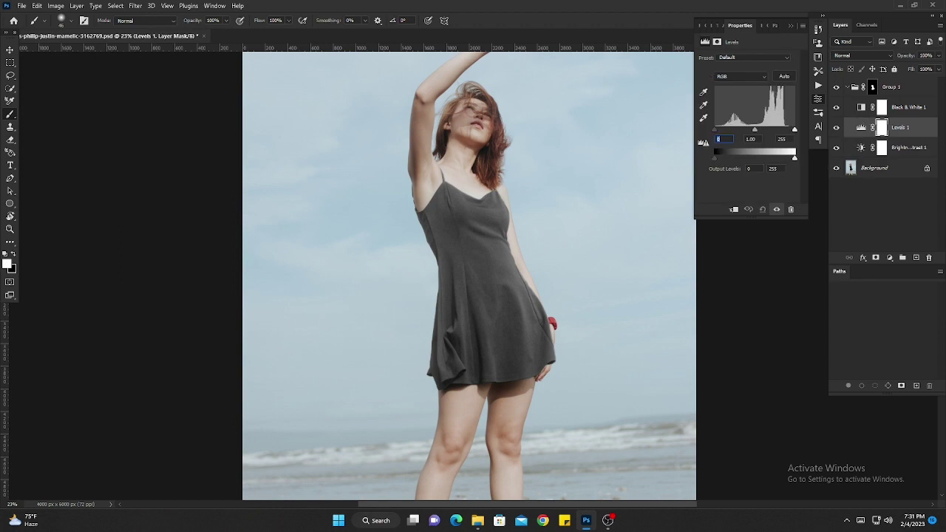
pyautogui.moveTo(713, 157); pyautogui.dragTo(737, 160)
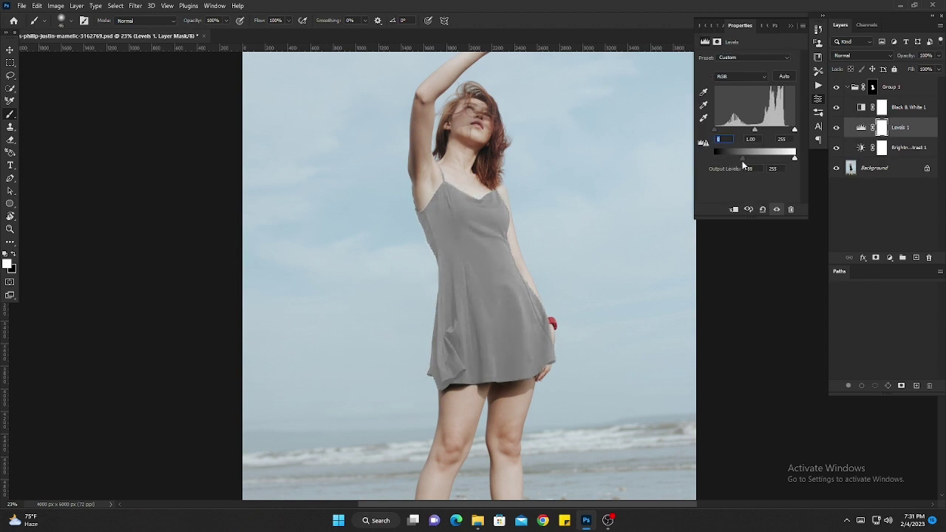
pyautogui.hotkey('ctrl', '0')
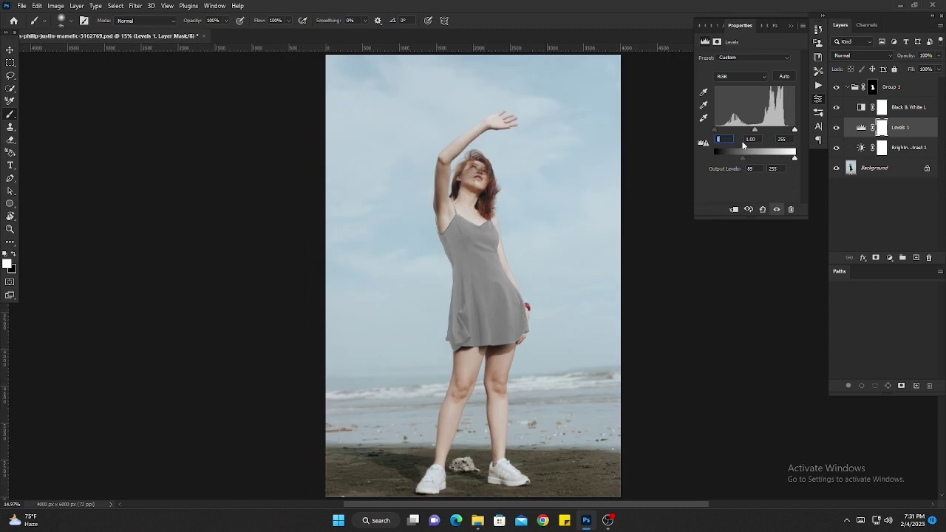
pyautogui.moveTo(743, 161); pyautogui.dragTo(736, 164)
pyautogui.moveTo(758, 134); pyautogui.dragTo(723, 163)
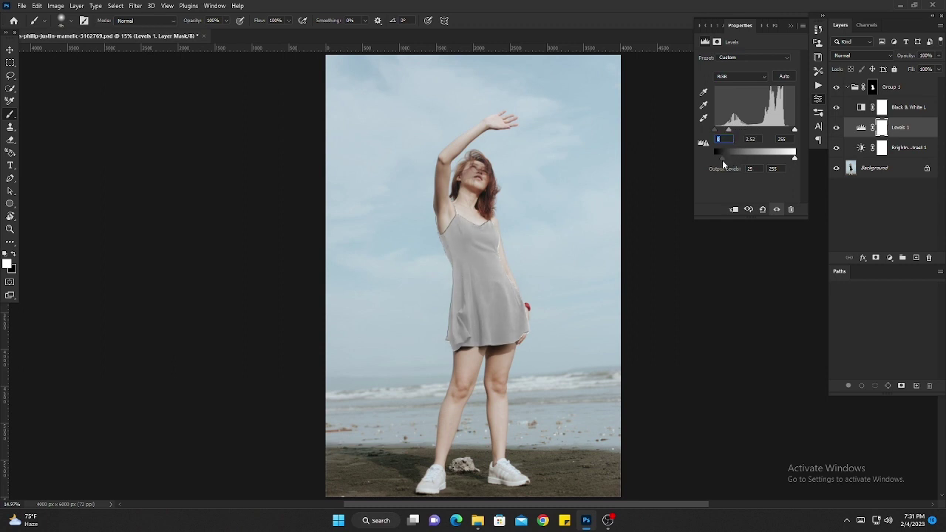
pyautogui.click(791, 25)
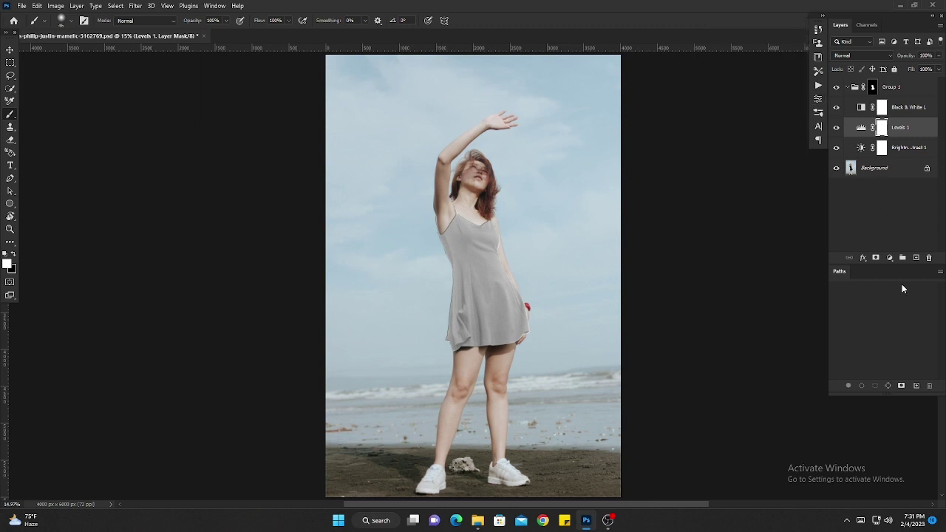
# - Add a second Brightness/Contrast adjustment above Levels, raise its brightness moderately, and check the dress fabric up close
pyautogui.click(889, 258)
pyautogui.click(895, 299)
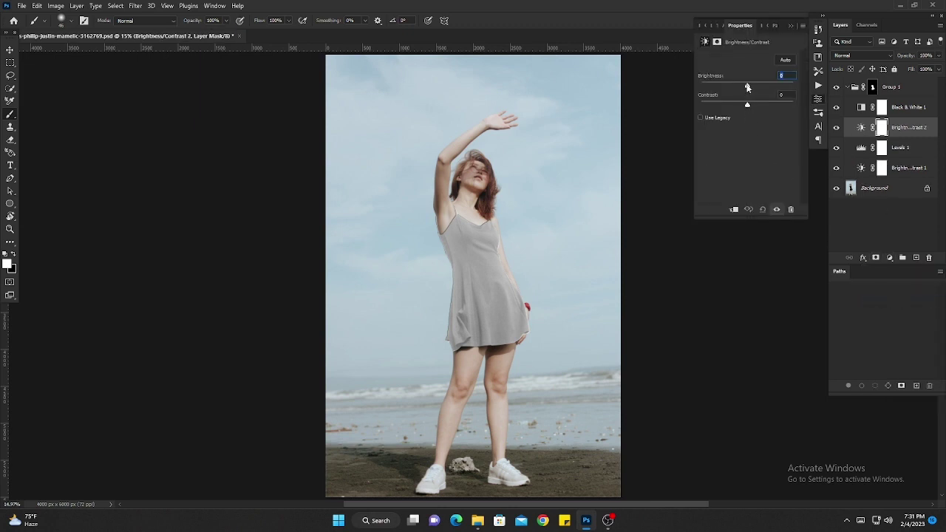
pyautogui.moveTo(748, 86); pyautogui.dragTo(759, 93)
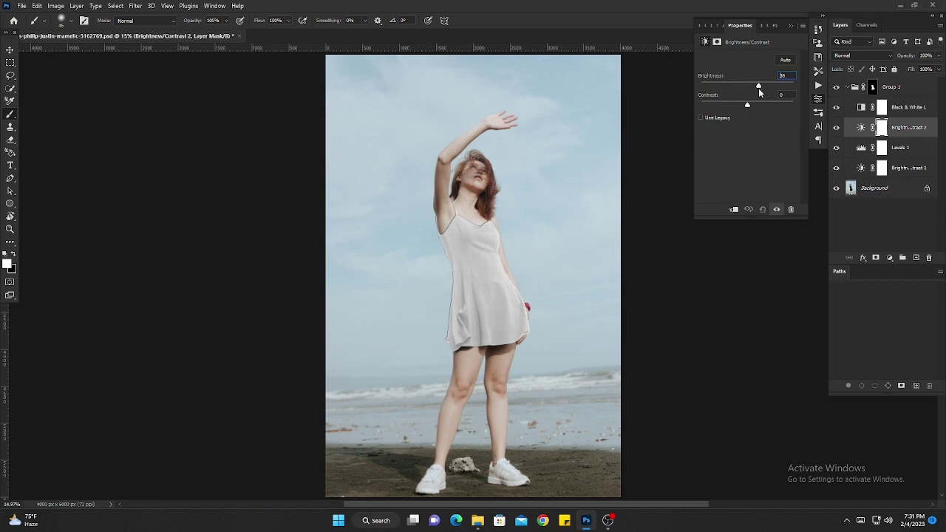
pyautogui.click(792, 27)
pyautogui.moveTo(439, 283); pyautogui.dragTo(485, 164)
pyautogui.hotkey('ctrl', '2')
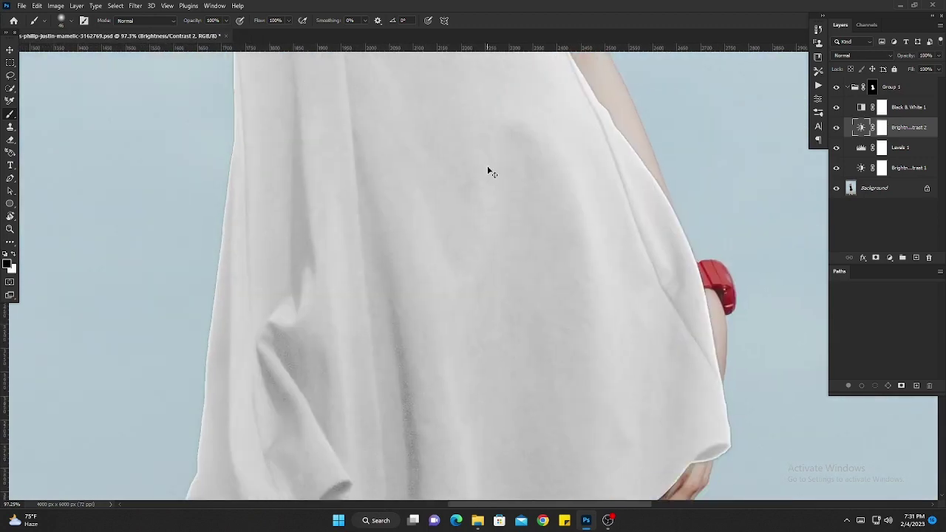
pyautogui.hotkey('ctrl', '0')
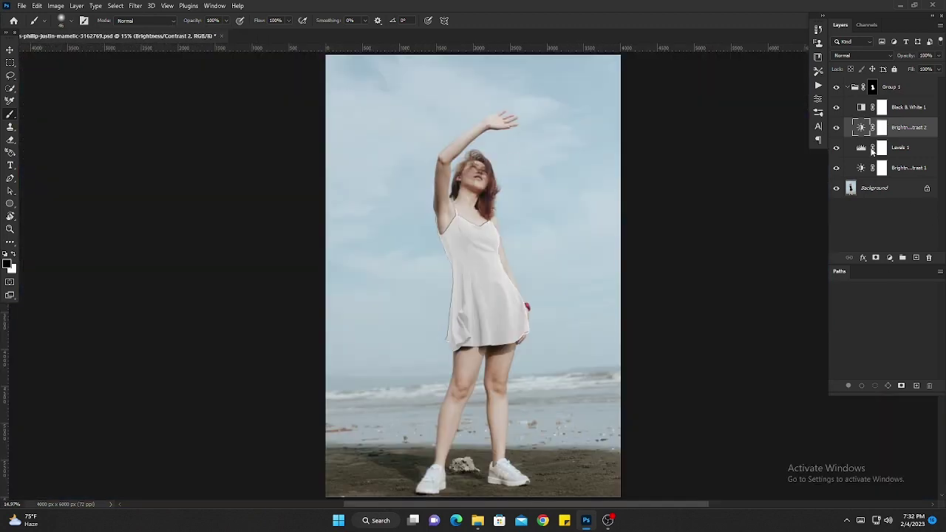
# - Lower the Levels adjustment's white input level to about 183 to whiten the dress, and collapse Group 1
pyautogui.click(847, 88)
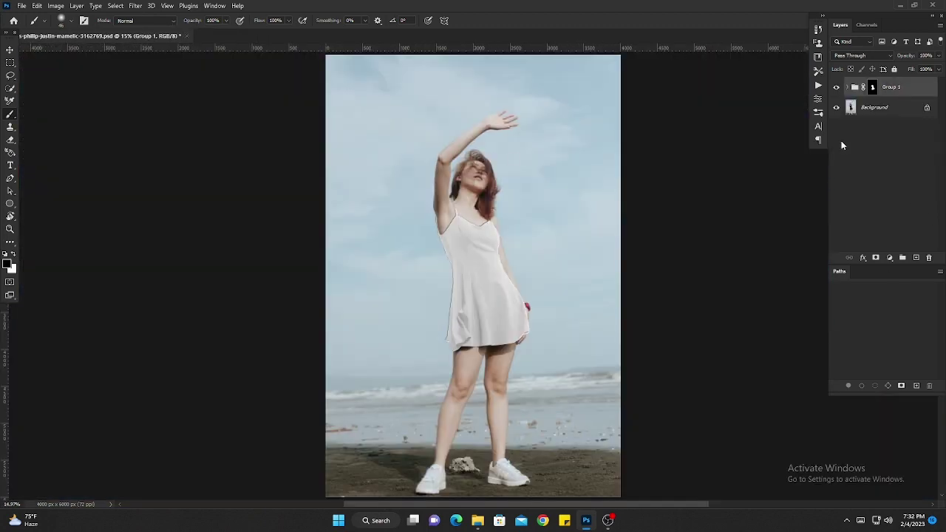
pyautogui.click(847, 88)
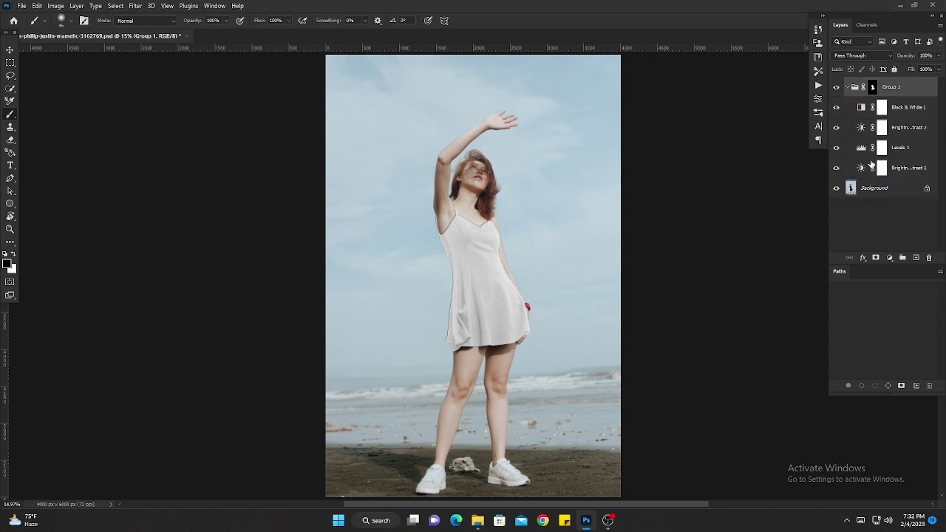
pyautogui.doubleClick(862, 149)
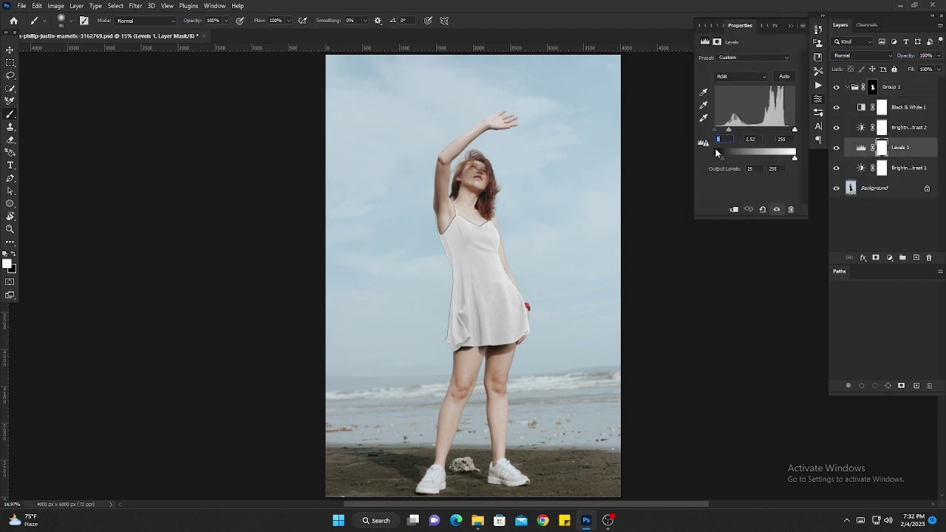
pyautogui.moveTo(794, 132); pyautogui.dragTo(773, 143)
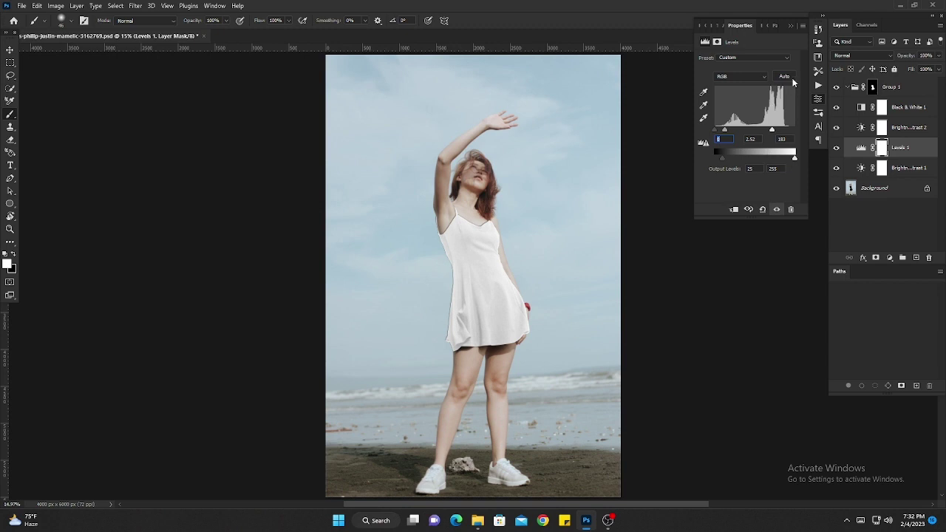
pyautogui.click(791, 26)
pyautogui.click(847, 87)
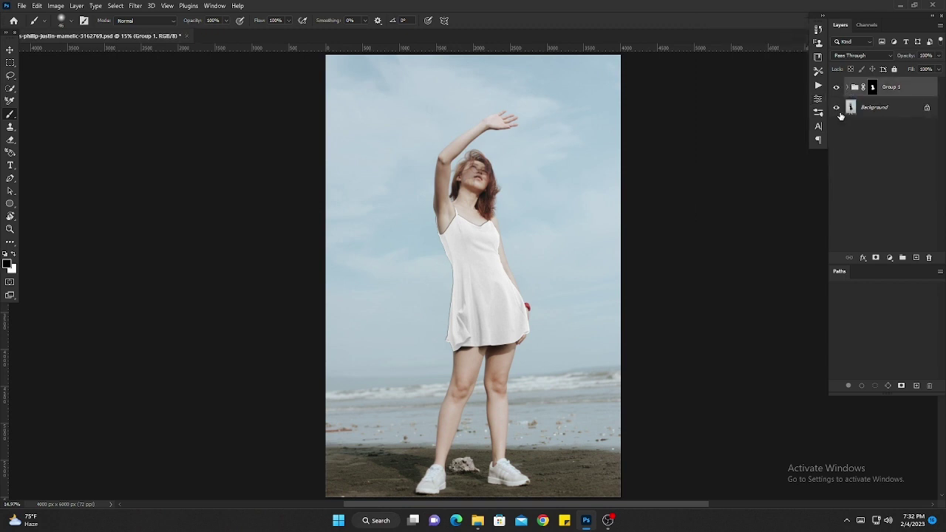
# - Compare the white dress with the original photo by hiding and restoring Group 1, and save the document
pyautogui.keyDown('alt'); pyautogui.click(838, 108); pyautogui.keyUp('alt')
pyautogui.keyDown('alt'); pyautogui.click(837, 108); pyautogui.keyUp('alt')
pyautogui.hotkey('ctrl', 'w')
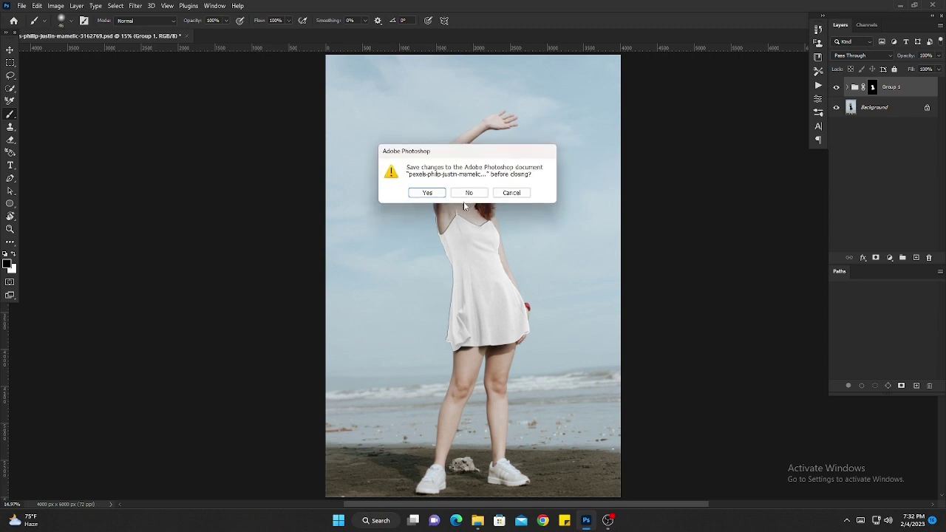
pyautogui.click(514, 194)
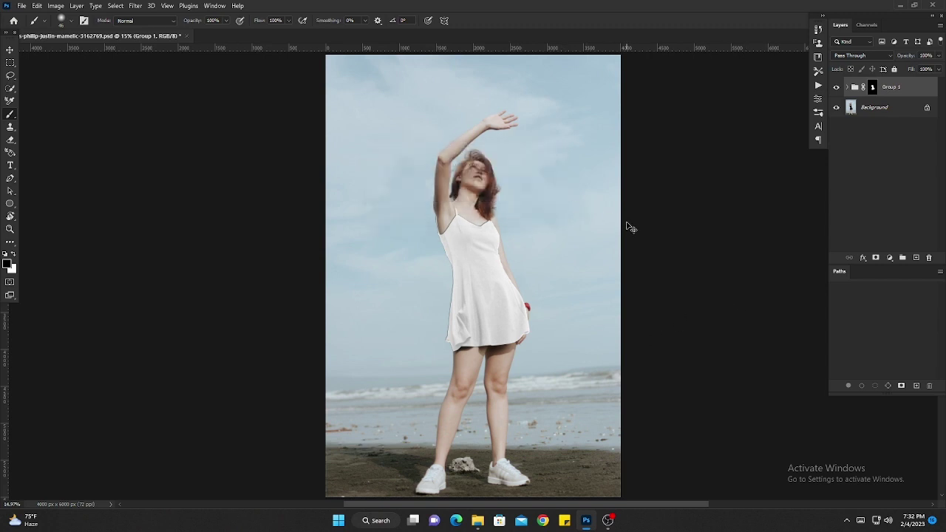
pyautogui.hotkey('ctrl', 's')
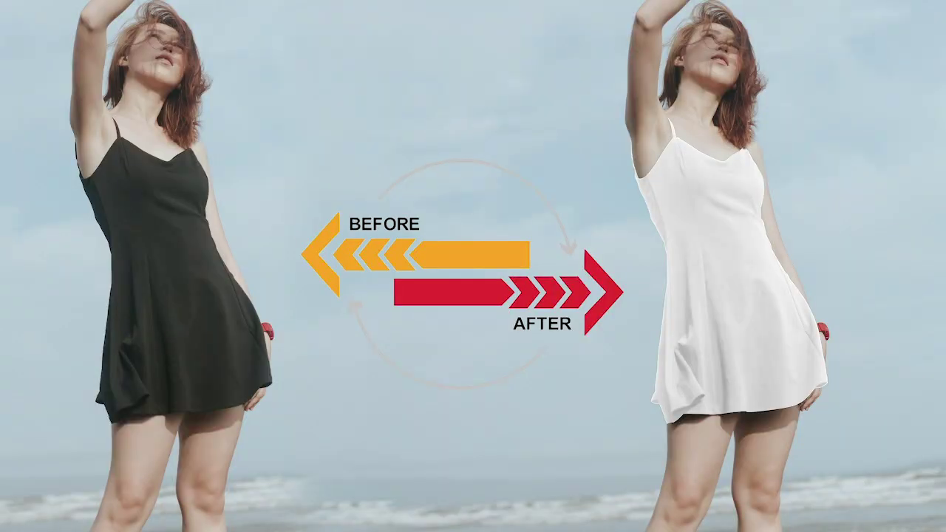